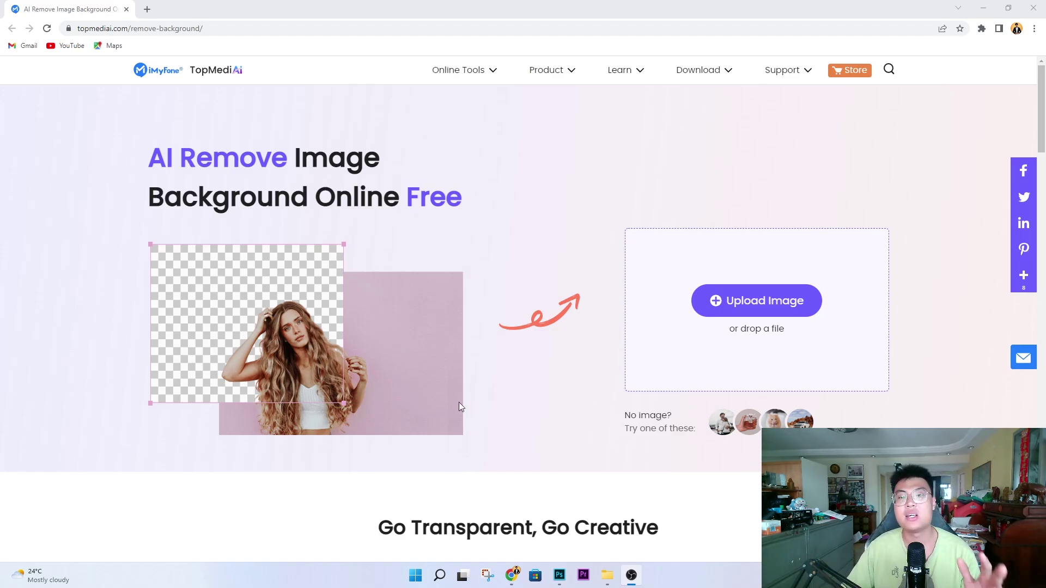
Examine the sample cutouts in the Go Transparent, Go Creative section, comparing the cat photo with its transparent version.
scroll(539, 420, down, 2)
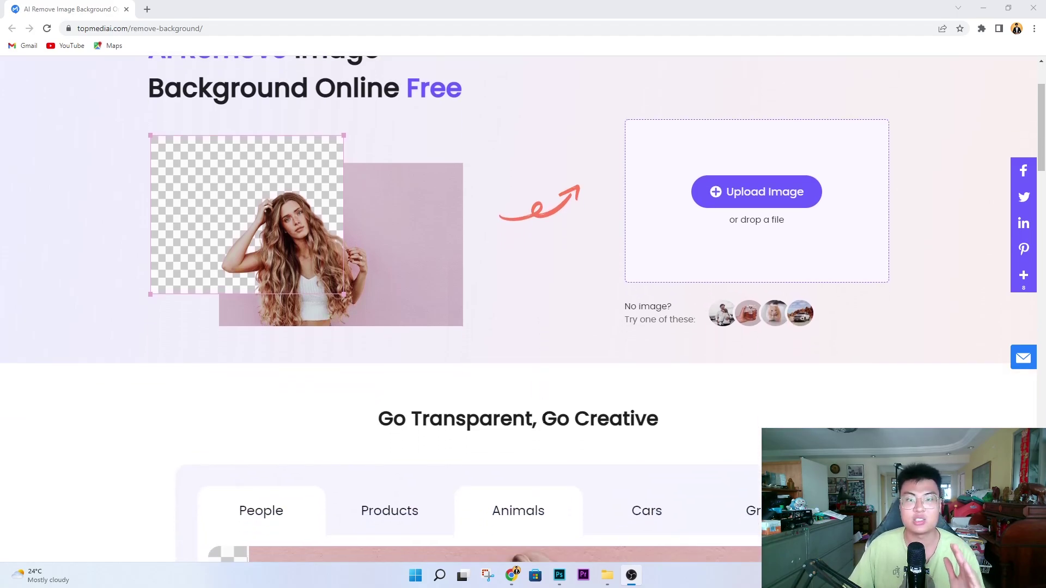
scroll(576, 419, down, 3)
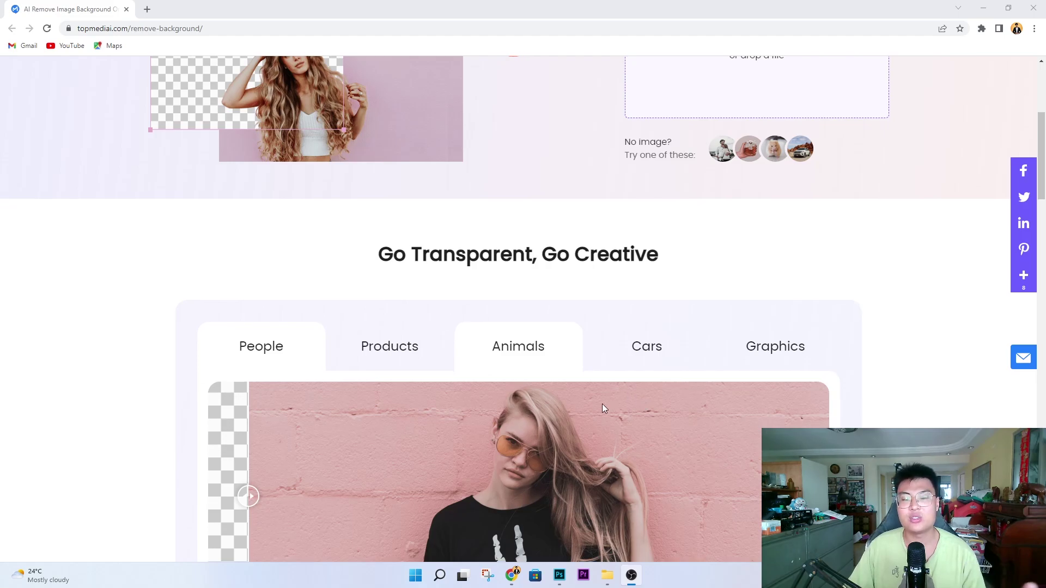
scroll(603, 403, down, 1)
scroll(532, 376, down, 1)
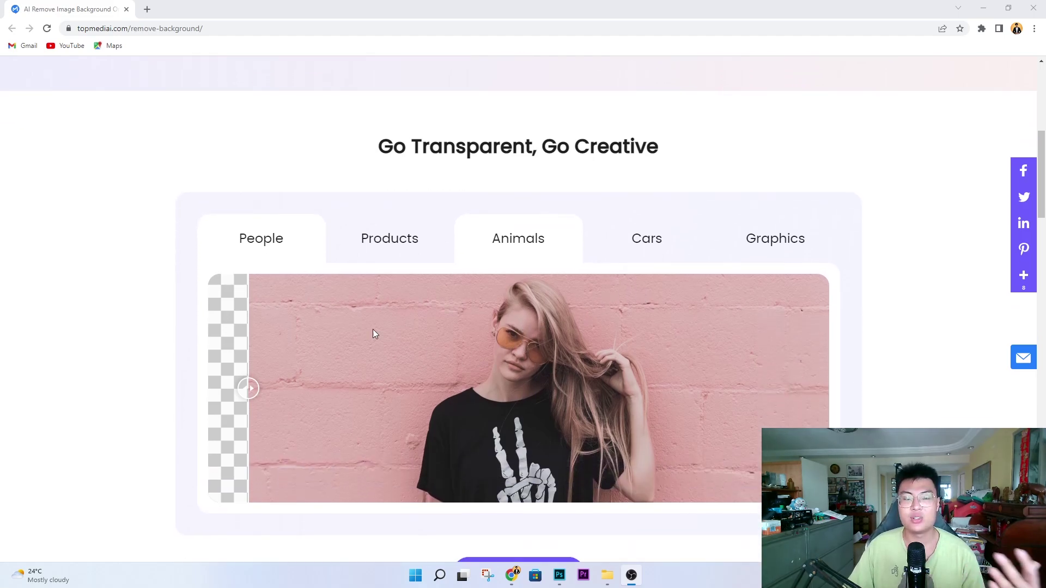
scroll(452, 305, down, 1)
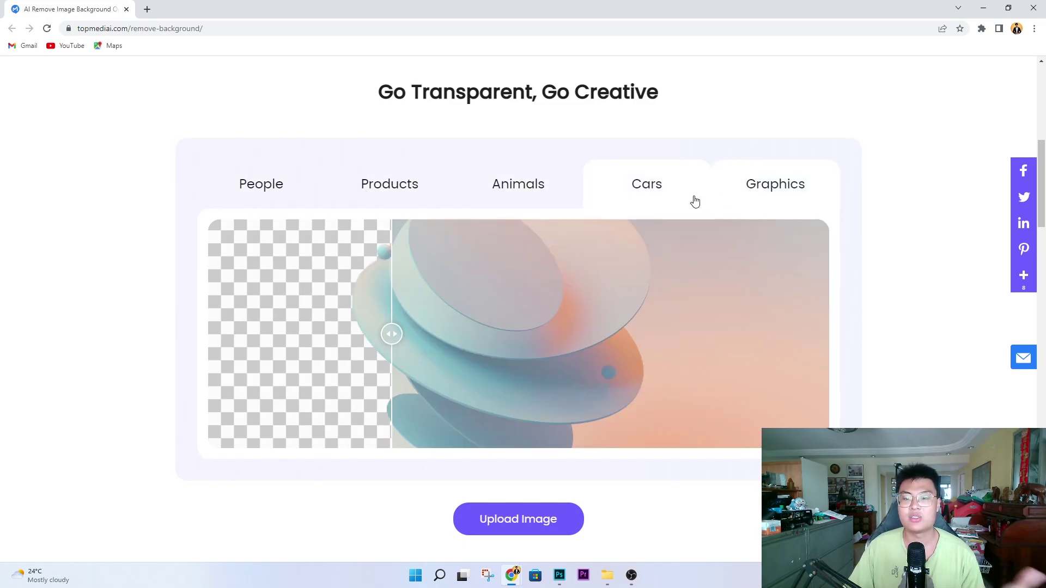
scroll(551, 371, down, 1)
drag(526, 134, 534, 134)
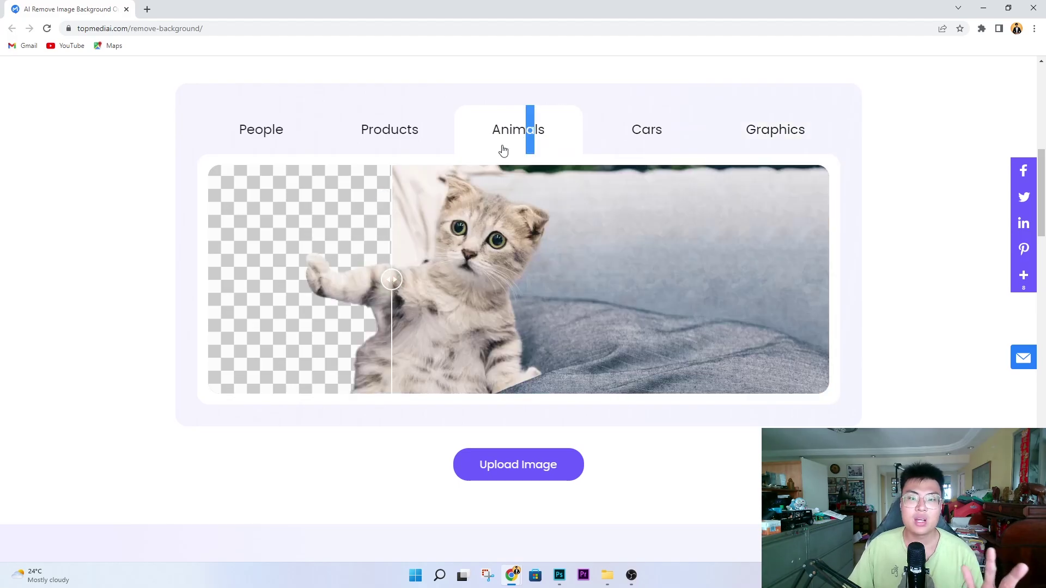
drag(398, 266, 578, 275)
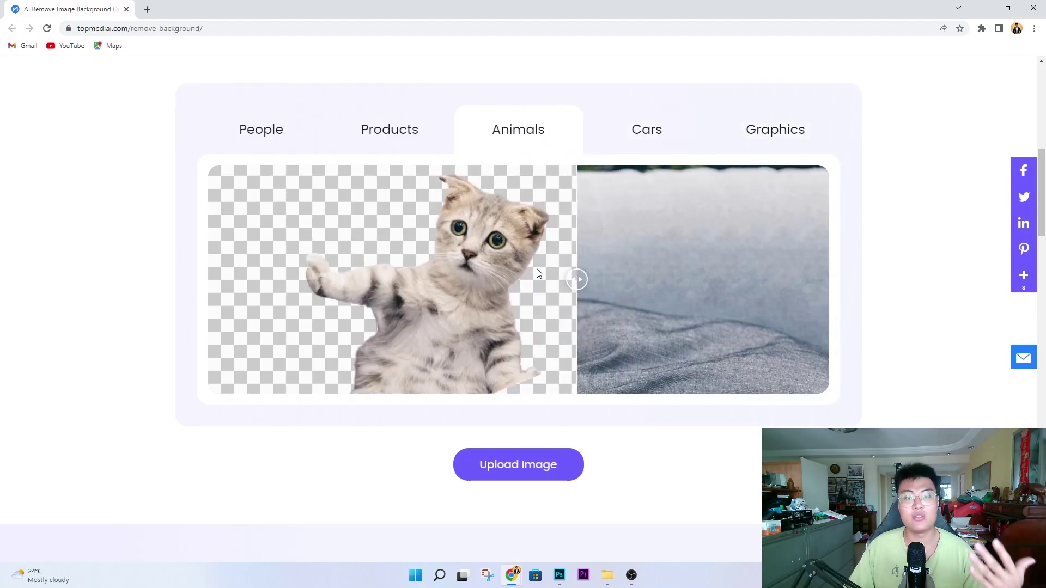
scroll(504, 277, up, 1)
scroll(505, 278, up, 1)
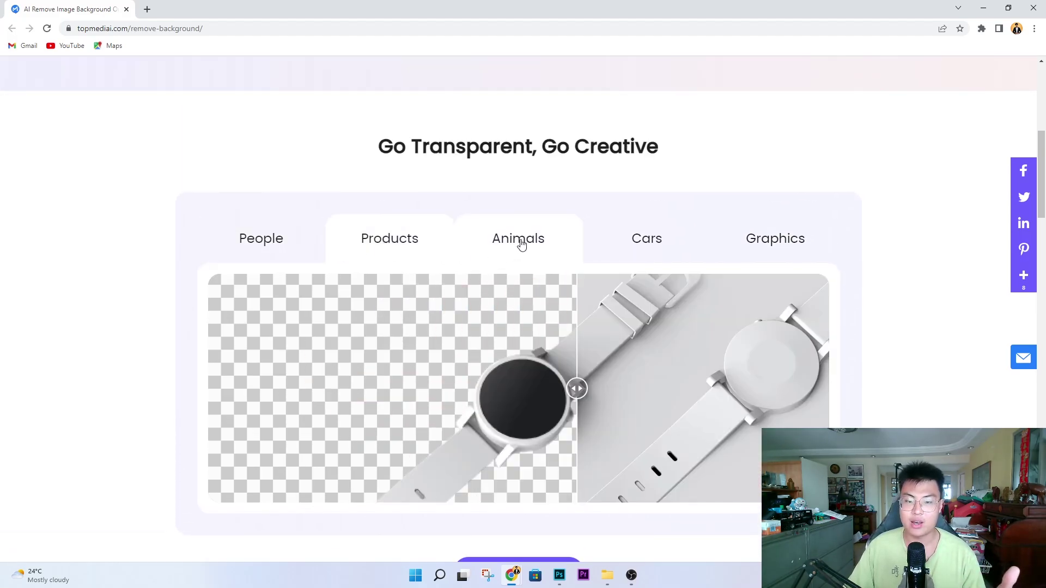
scroll(545, 272, down, 1)
drag(578, 339, 665, 361)
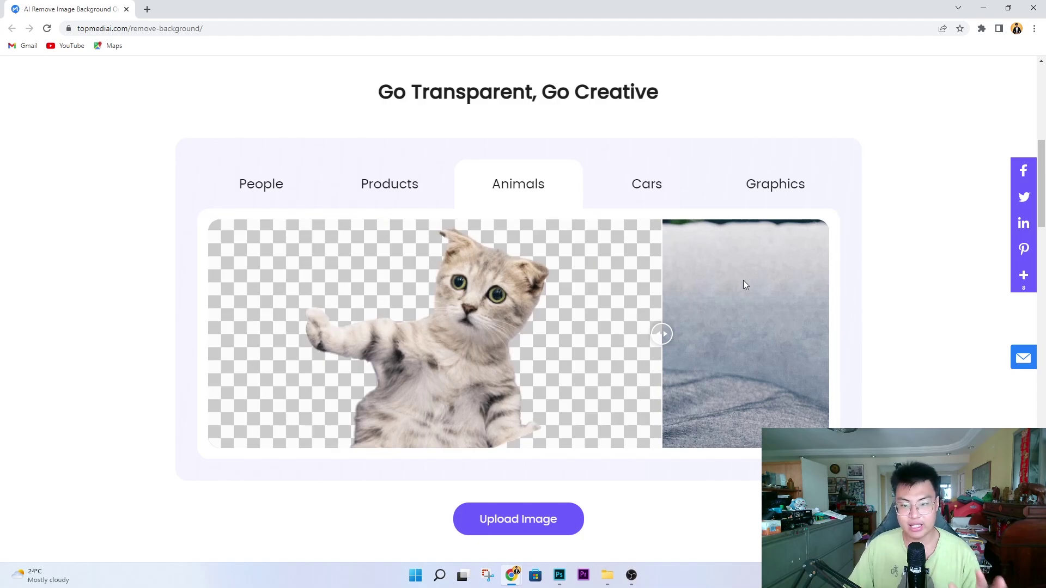
Look through the page's sections on automatic AI removal, batch creation and customer reviews.
scroll(817, 300, down, 1)
scroll(769, 367, down, 4)
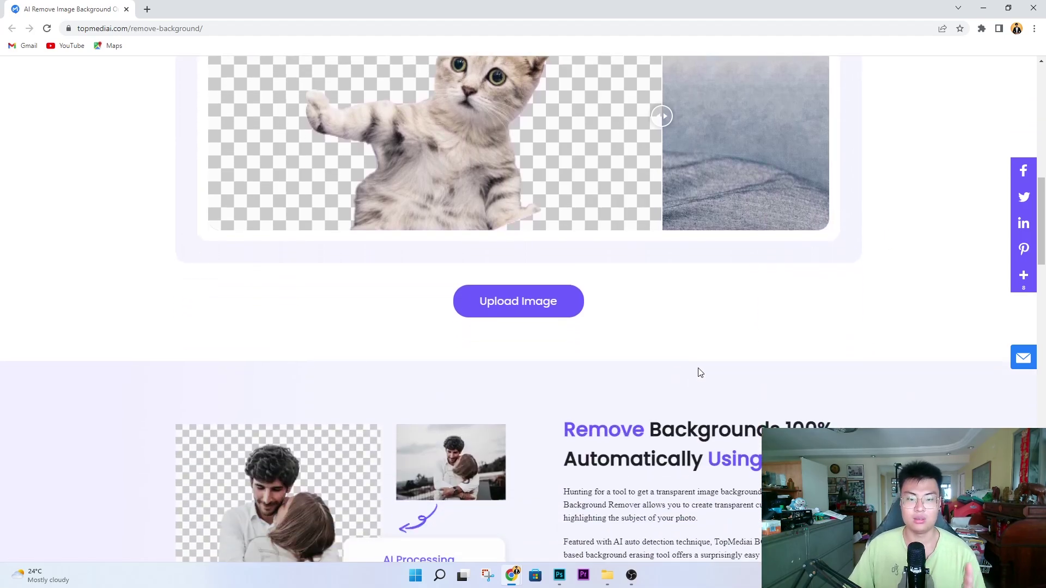
scroll(696, 373, down, 5)
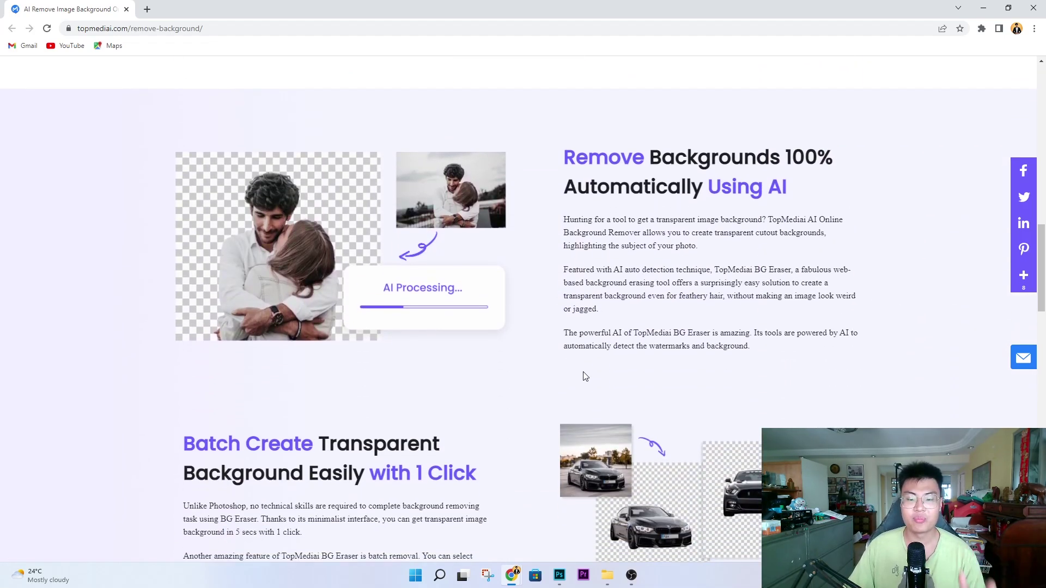
scroll(491, 354, down, 1)
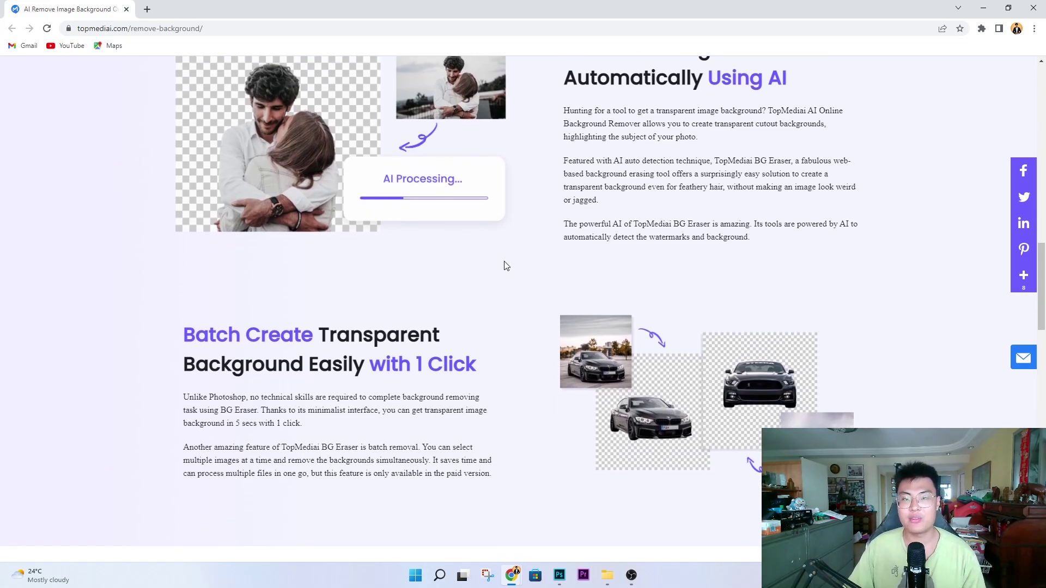
scroll(502, 269, down, 1)
scroll(502, 270, down, 1)
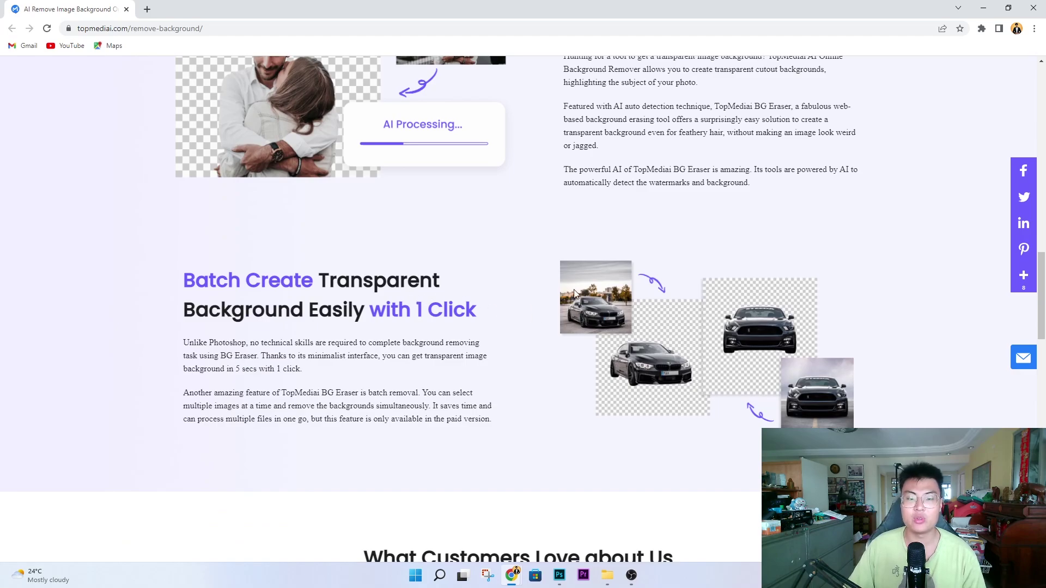
scroll(458, 327, down, 1)
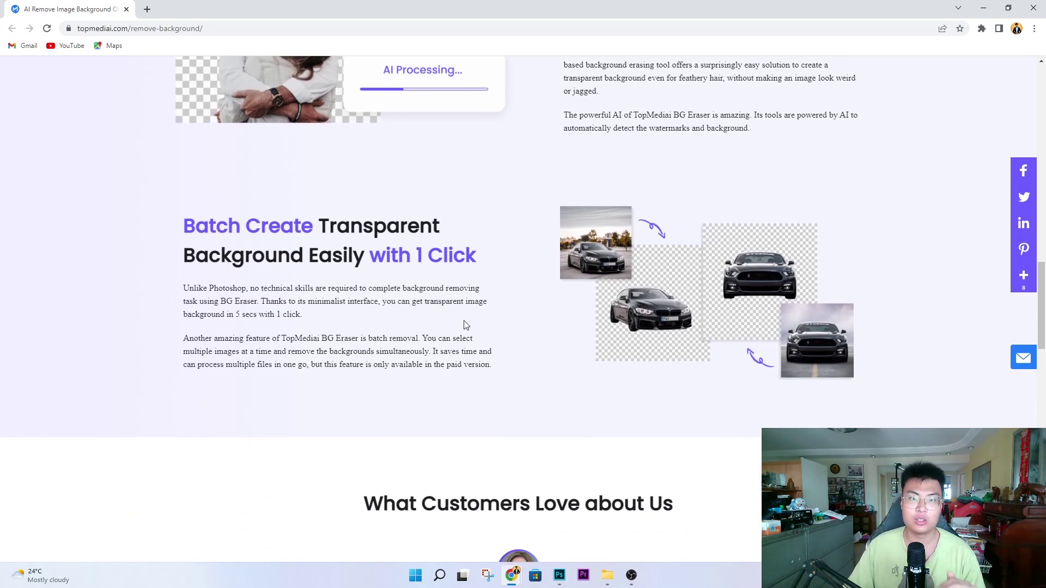
scroll(480, 322, down, 3)
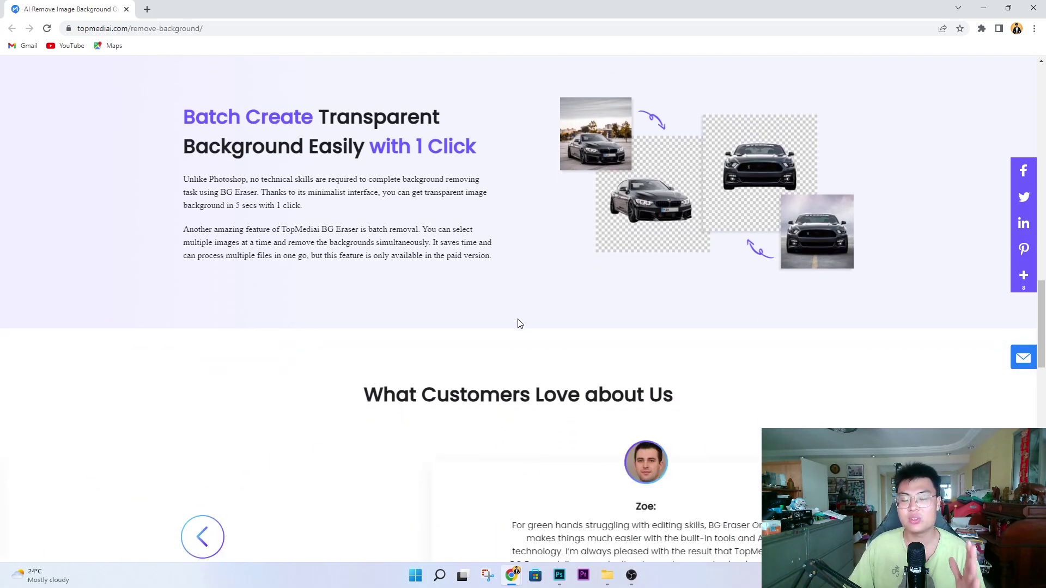
scroll(518, 325, down, 1)
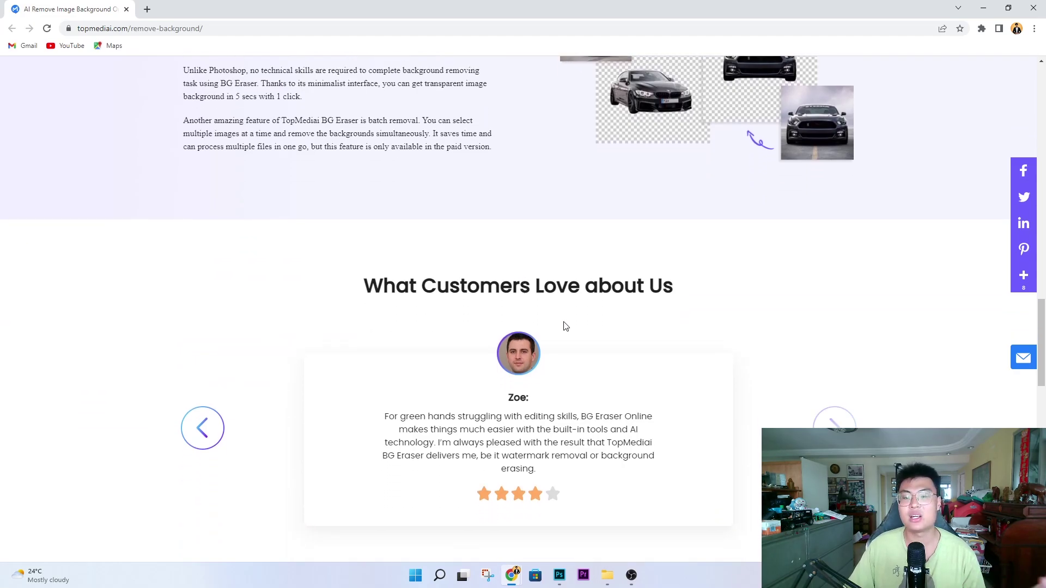
scroll(695, 332, down, 4)
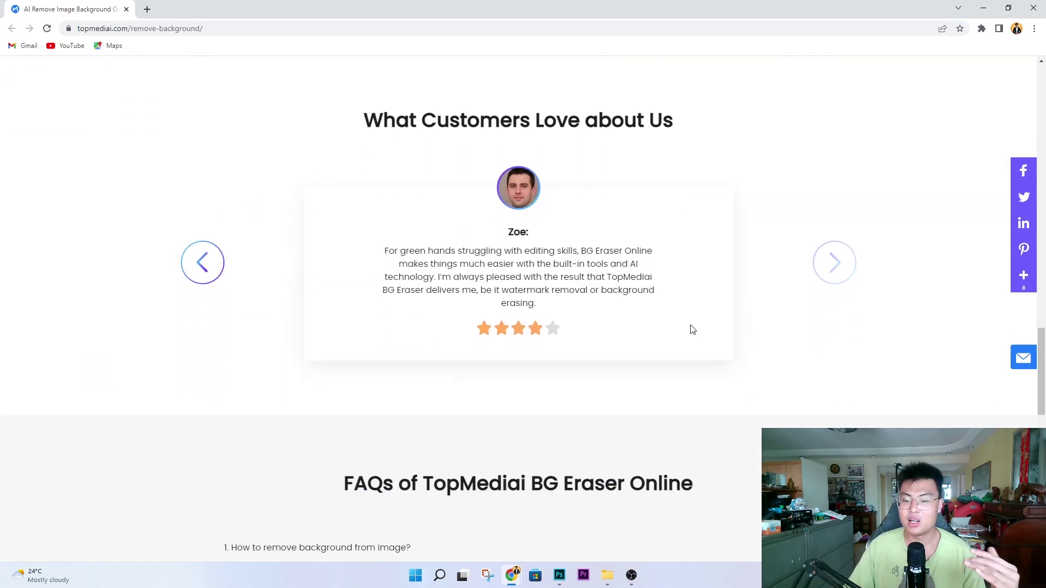
scroll(692, 335, up, 20)
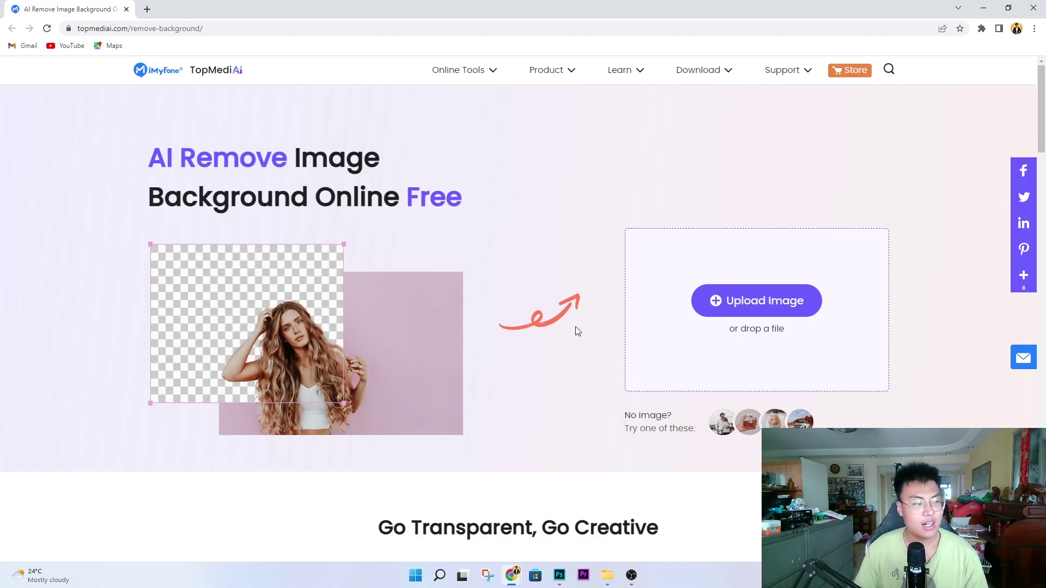
Preview the test photos in the Background test folder and return to the background remover page.
click(610, 578)
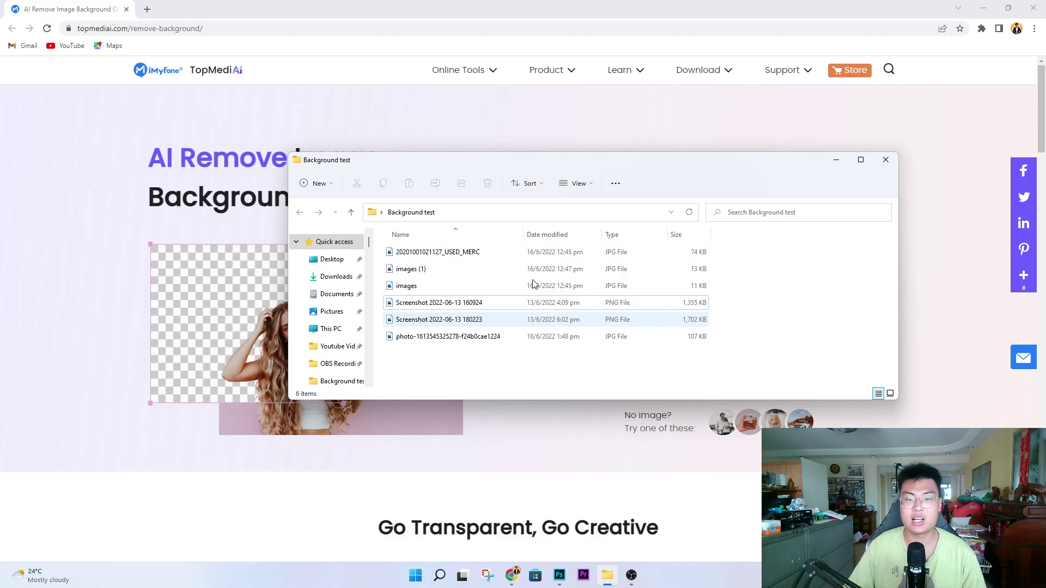
double_click(542, 253)
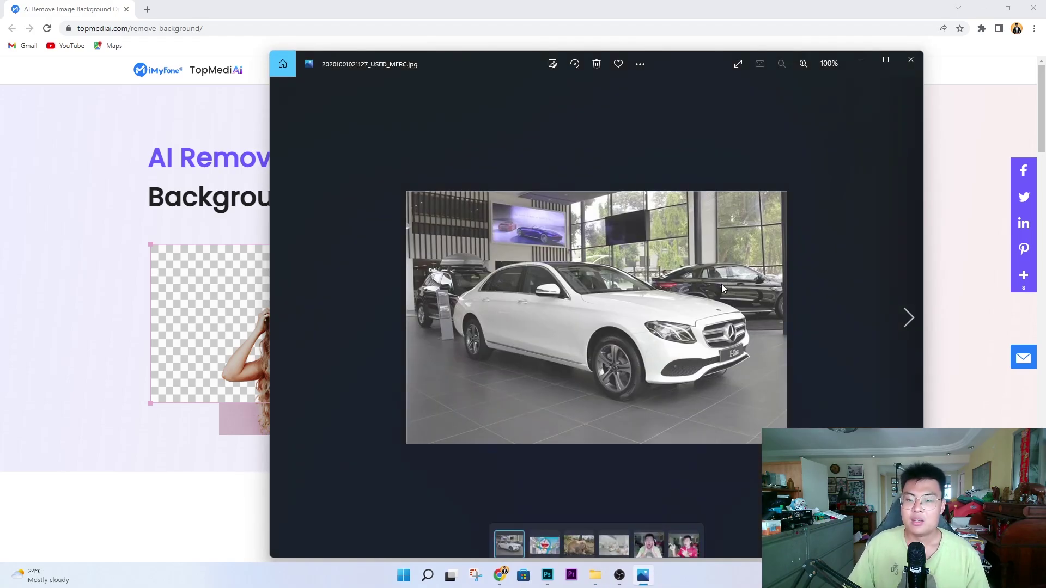
click(907, 319)
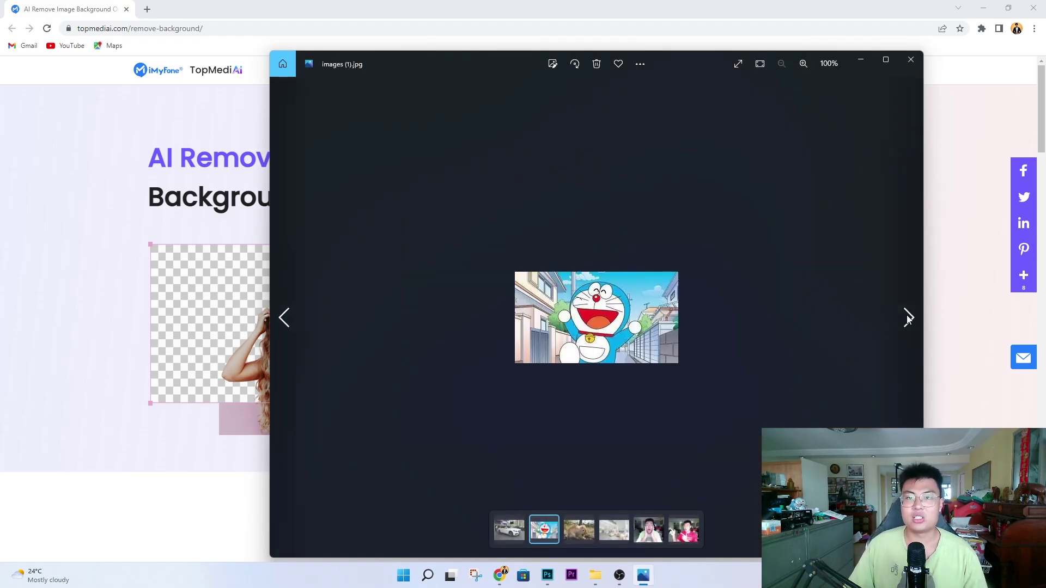
click(907, 318)
click(907, 318)
click(907, 318)
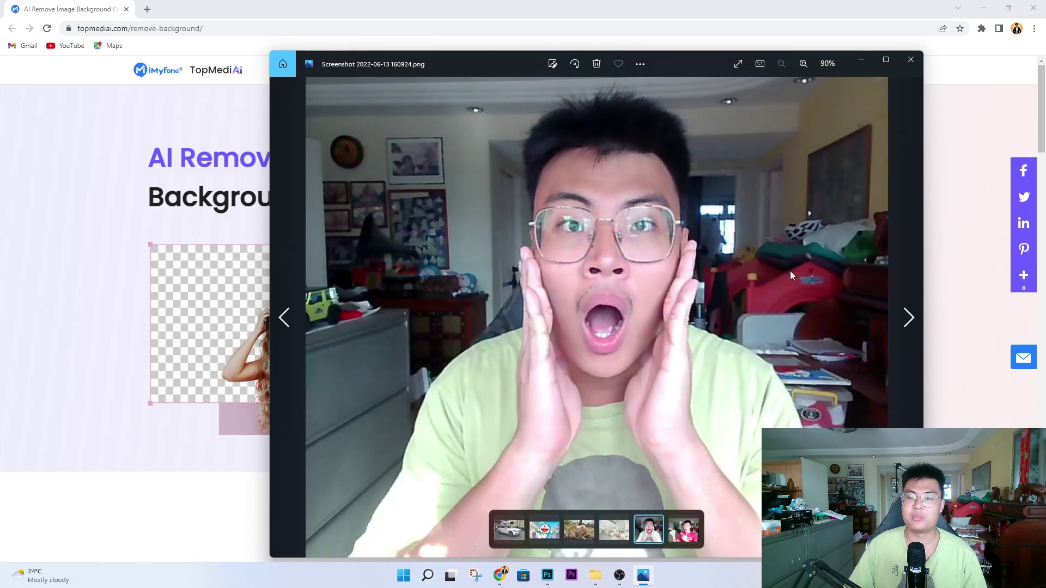
click(907, 318)
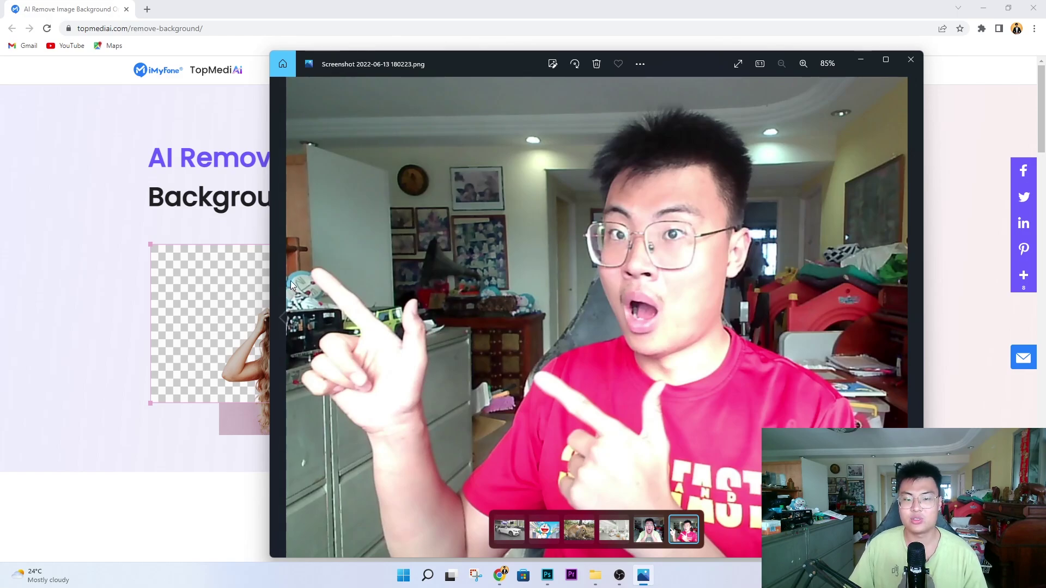
click(281, 317)
click(282, 317)
click(281, 317)
click(281, 317)
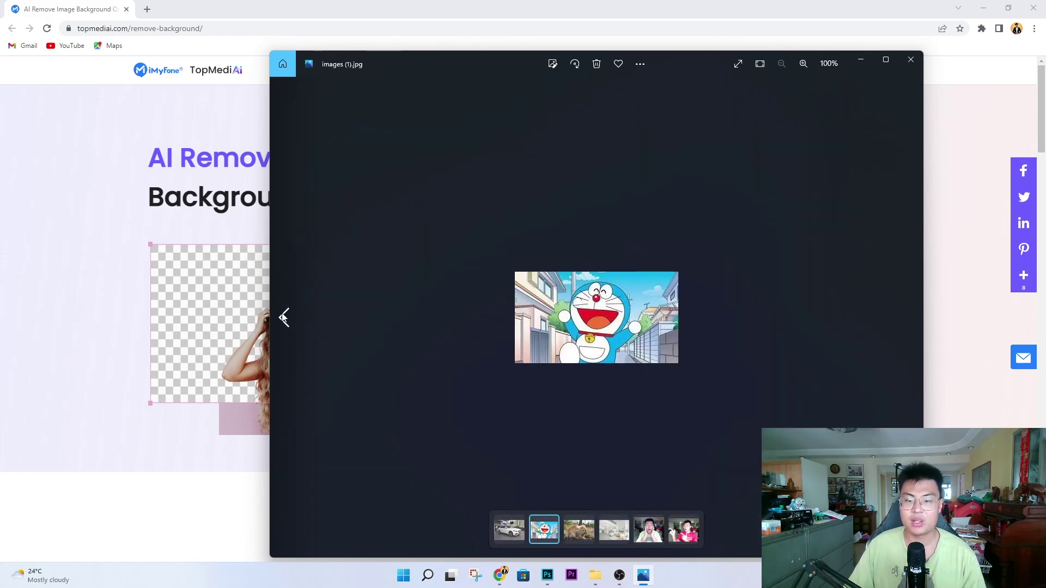
click(282, 317)
click(910, 59)
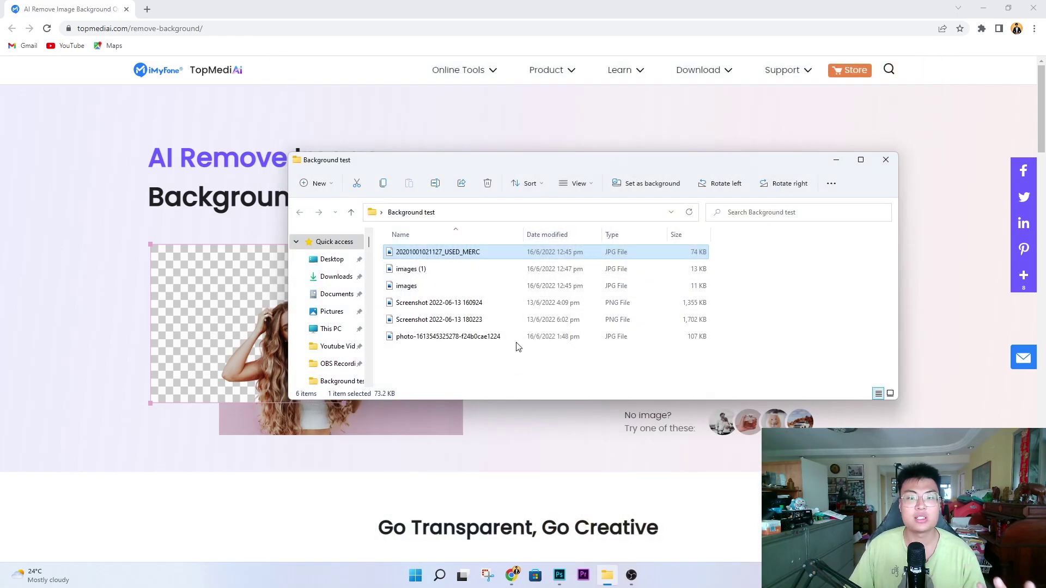
click(948, 325)
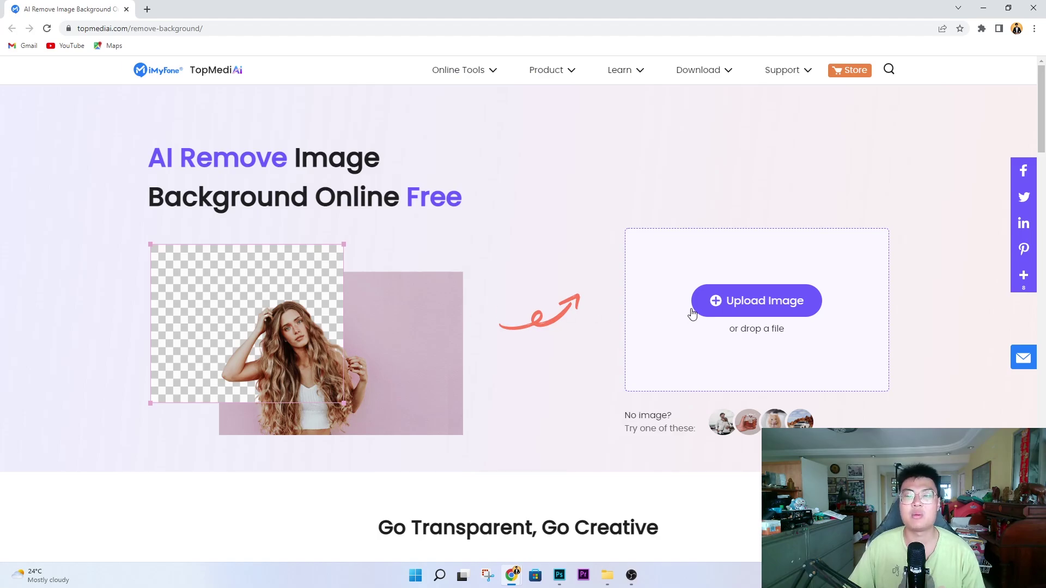
click(715, 301)
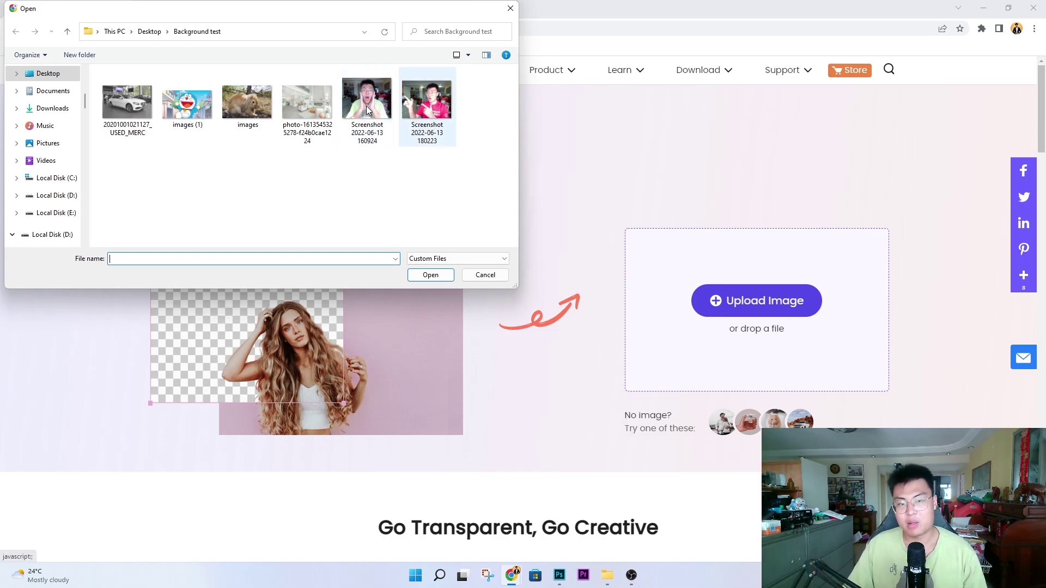
double_click(415, 108)
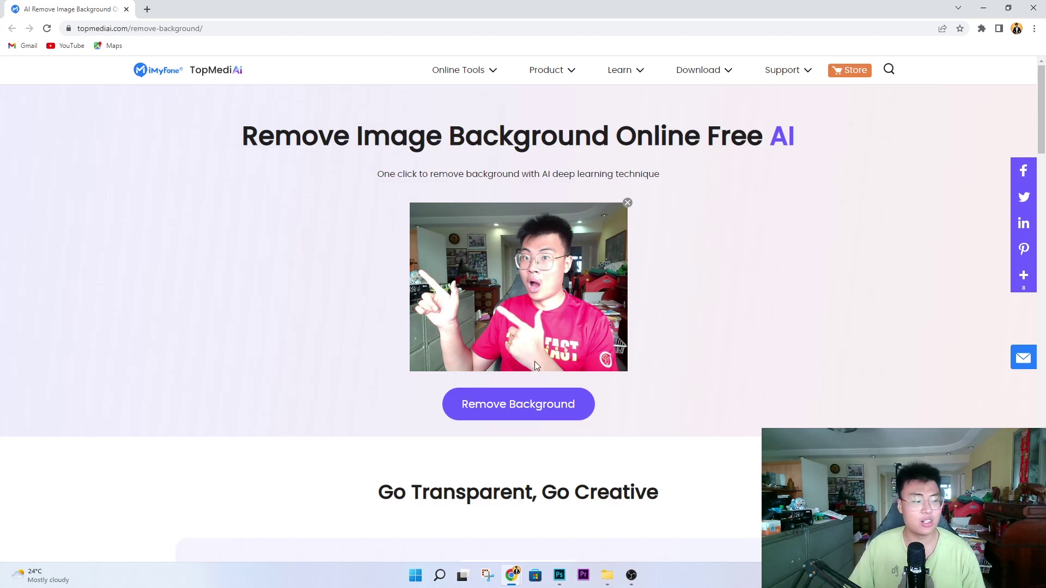
click(511, 406)
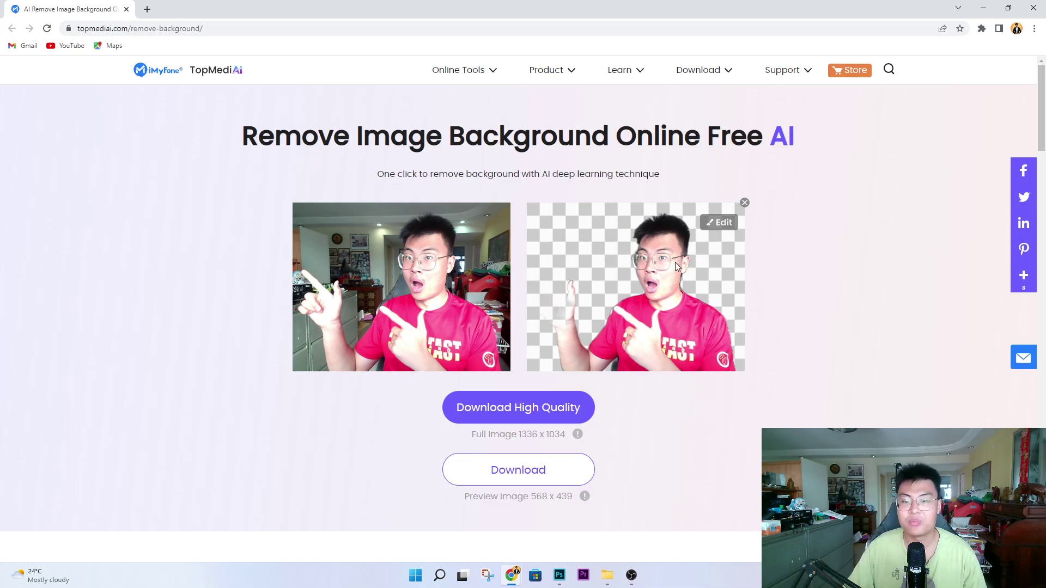
Open the cutout for editing, try one erase stroke across the shirt's shoulder and undo it.
click(715, 222)
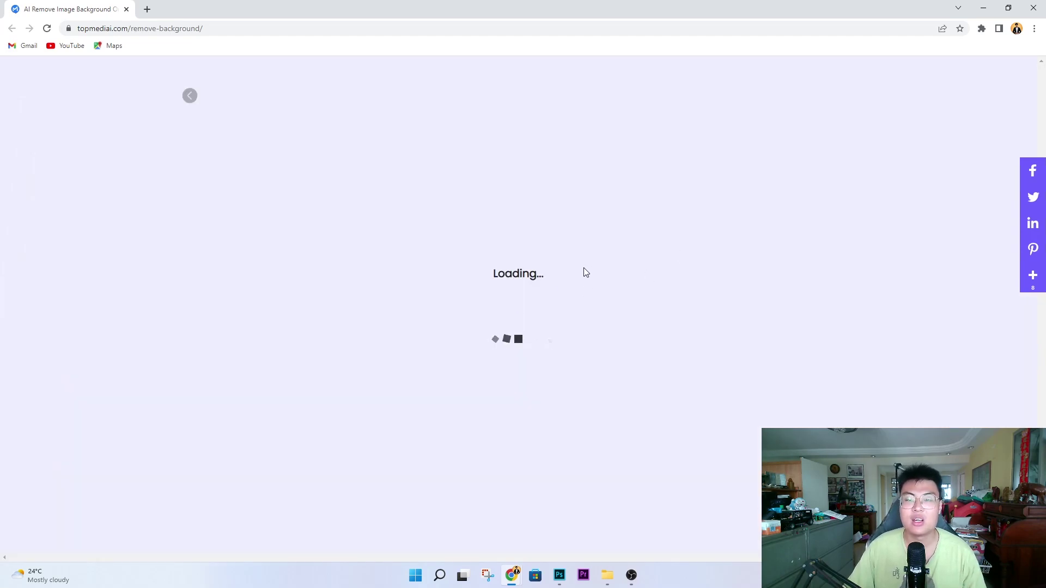
drag(456, 359, 469, 300)
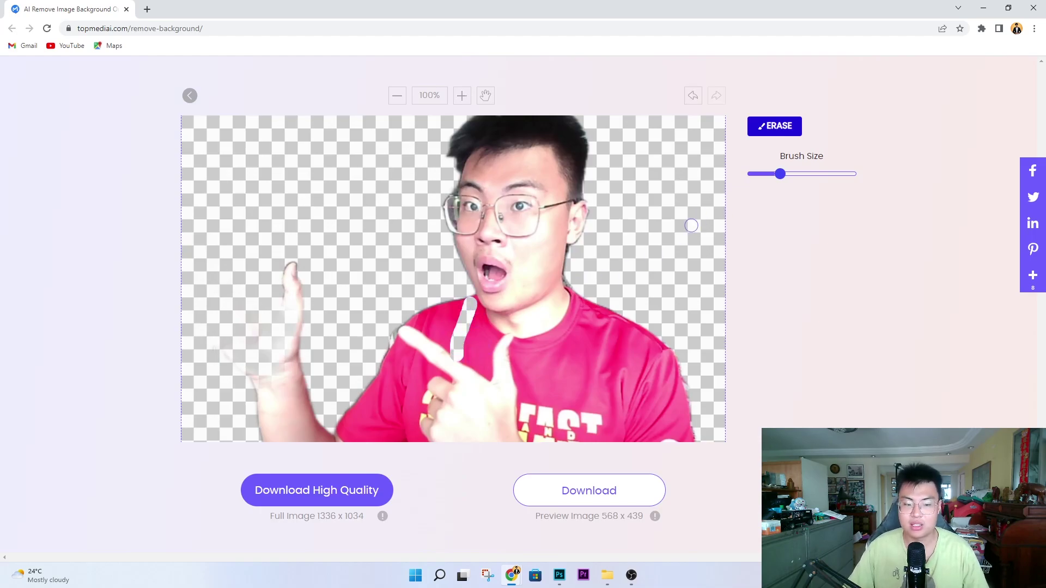
click(688, 97)
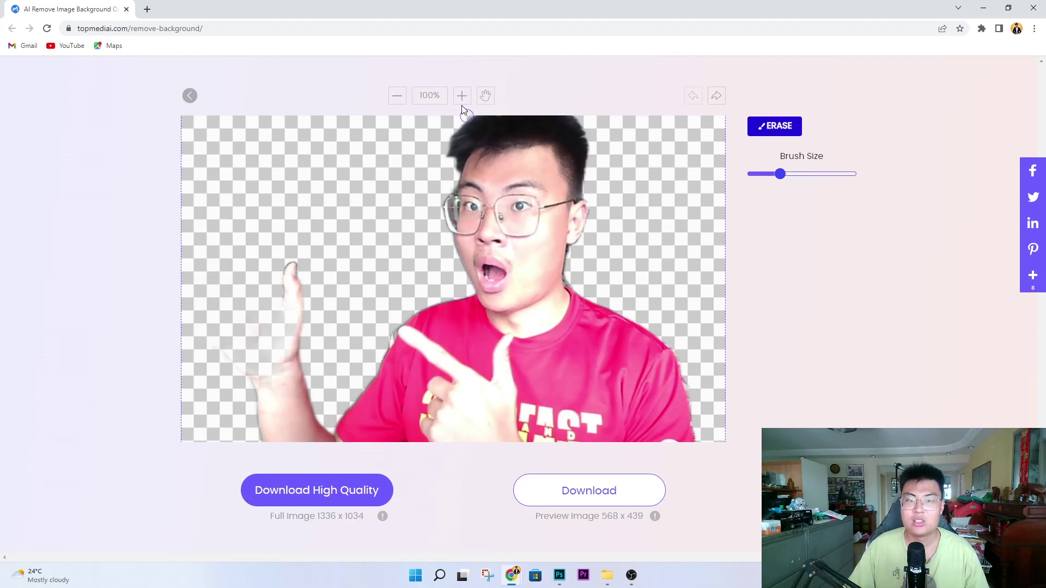
Erase the dark chair remnant between the raised arm and the shirt with a smaller brush, working at 160% zoom.
click(485, 96)
drag(436, 430, 395, 325)
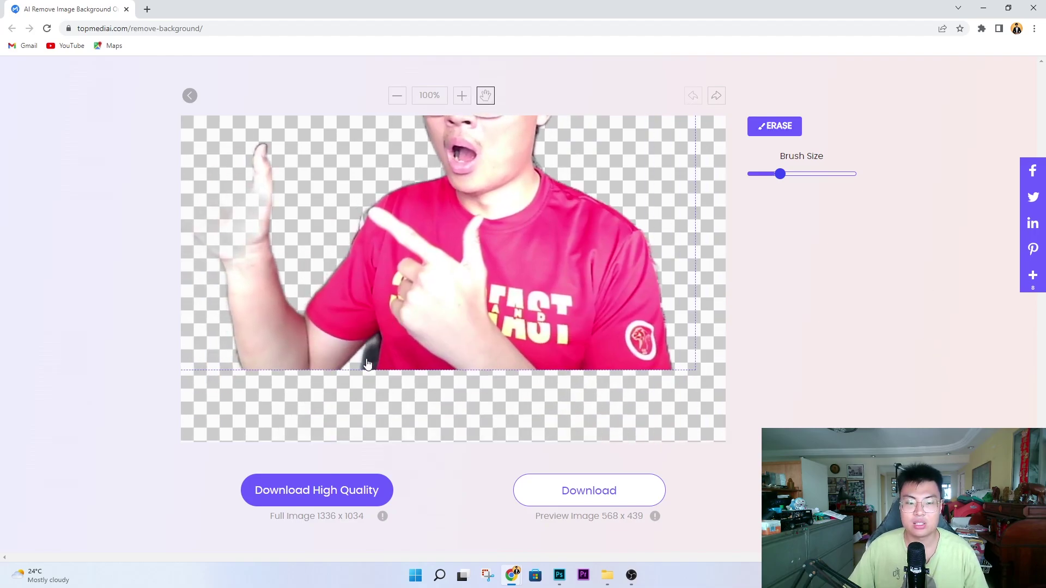
drag(461, 245, 477, 368)
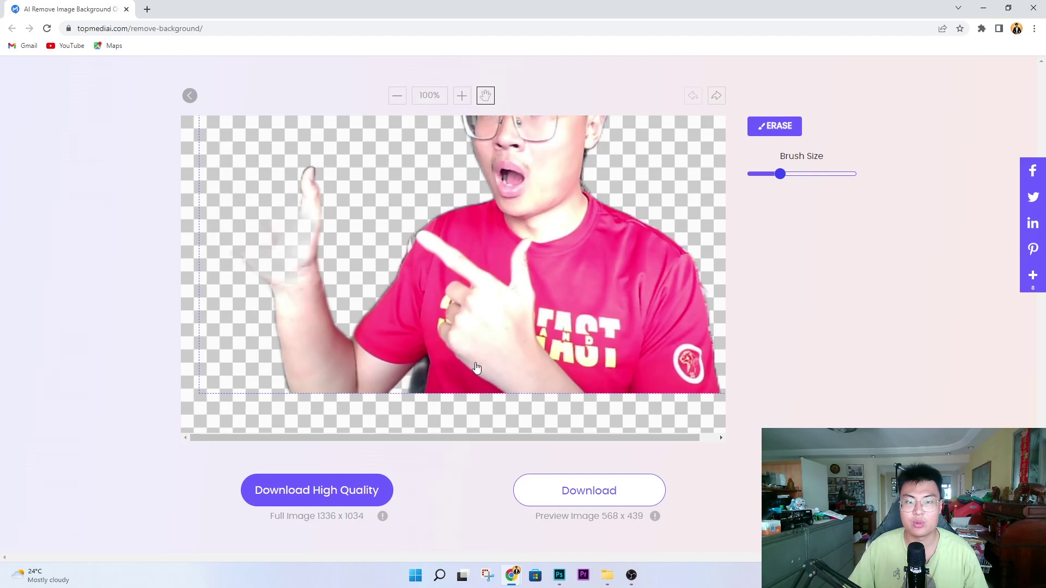
click(461, 95)
drag(502, 306, 545, 250)
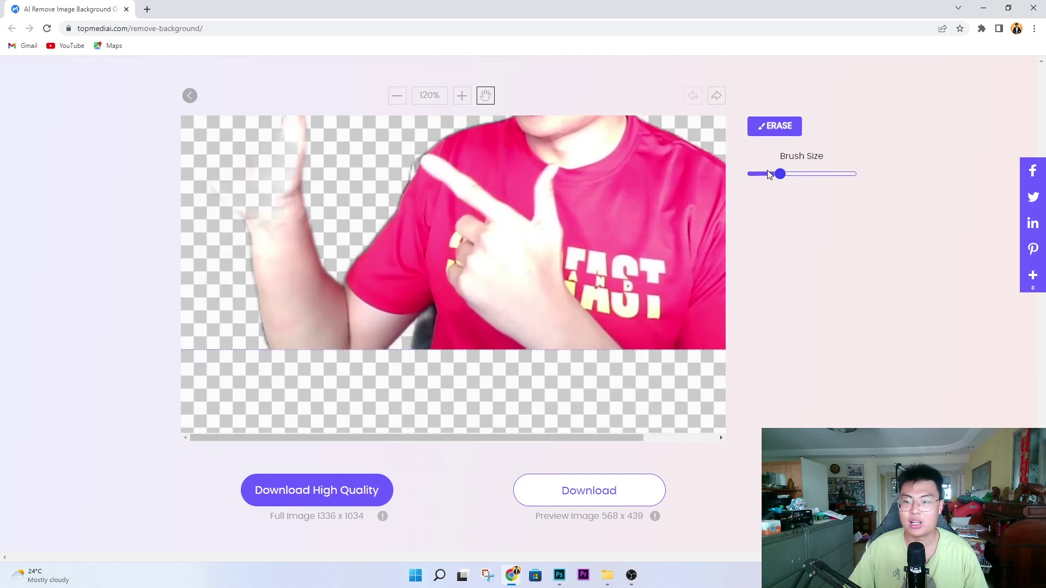
mouse_move(780, 174)
mouse_down()
mouse_move(766, 175)
mouse_move(831, 175)
mouse_move(772, 182)
mouse_up()
click(775, 126)
click(462, 95)
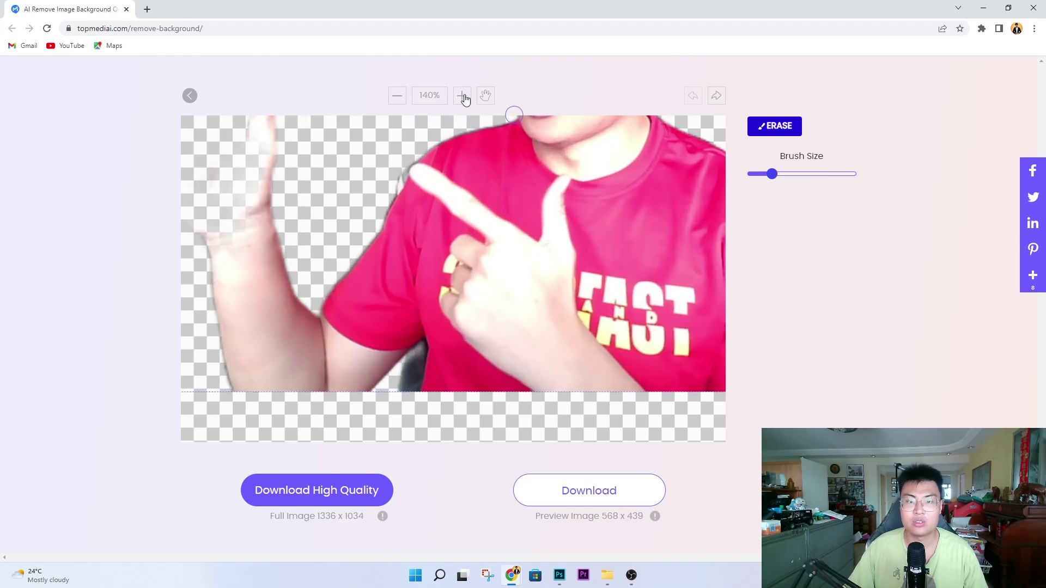
click(461, 96)
click(485, 95)
drag(488, 206, 504, 151)
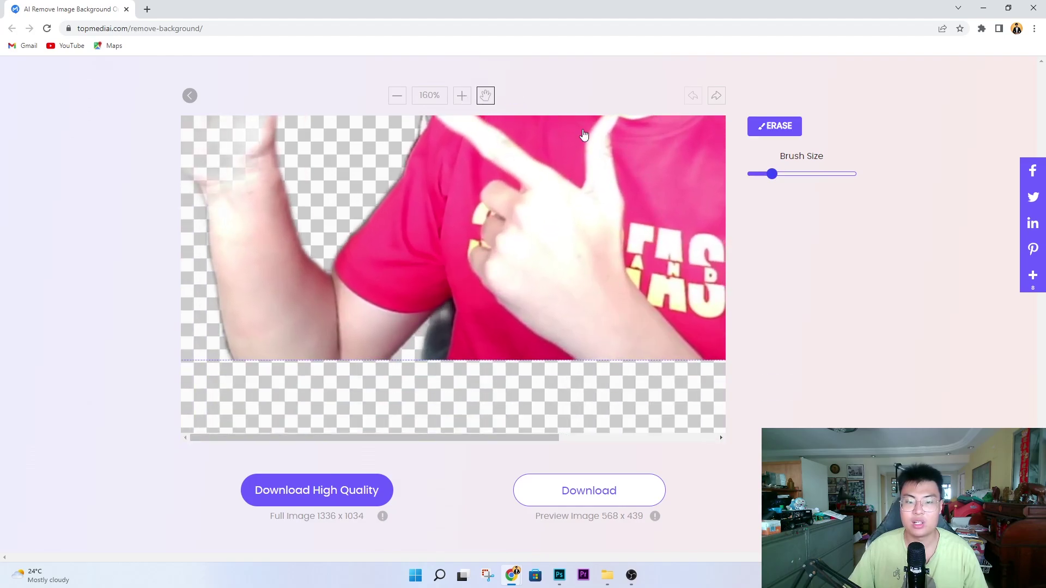
click(774, 126)
drag(439, 326, 440, 316)
drag(772, 183, 754, 175)
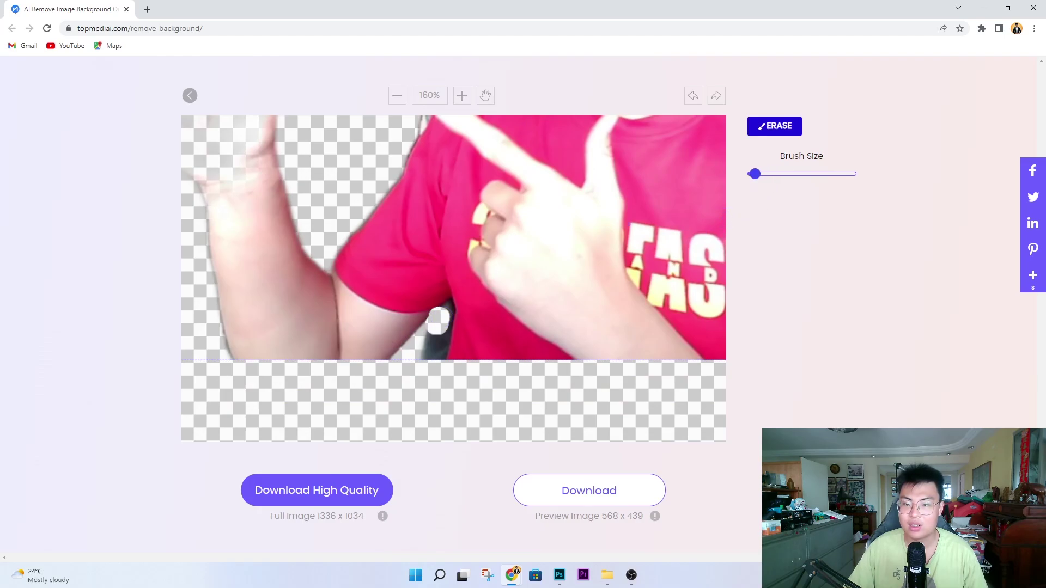
mouse_move(434, 328)
mouse_down()
mouse_move(448, 301)
mouse_move(436, 360)
mouse_move(425, 349)
mouse_move(433, 354)
mouse_move(449, 328)
mouse_up()
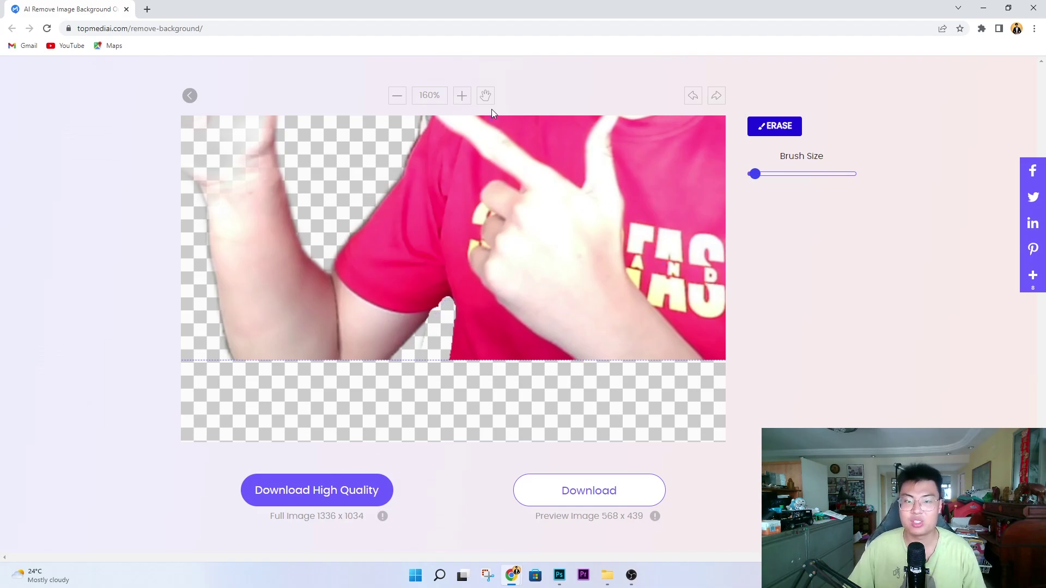
Return the cutout to 100% zoom and download it in high quality at 1336 x 1034.
click(394, 98)
click(393, 98)
click(394, 98)
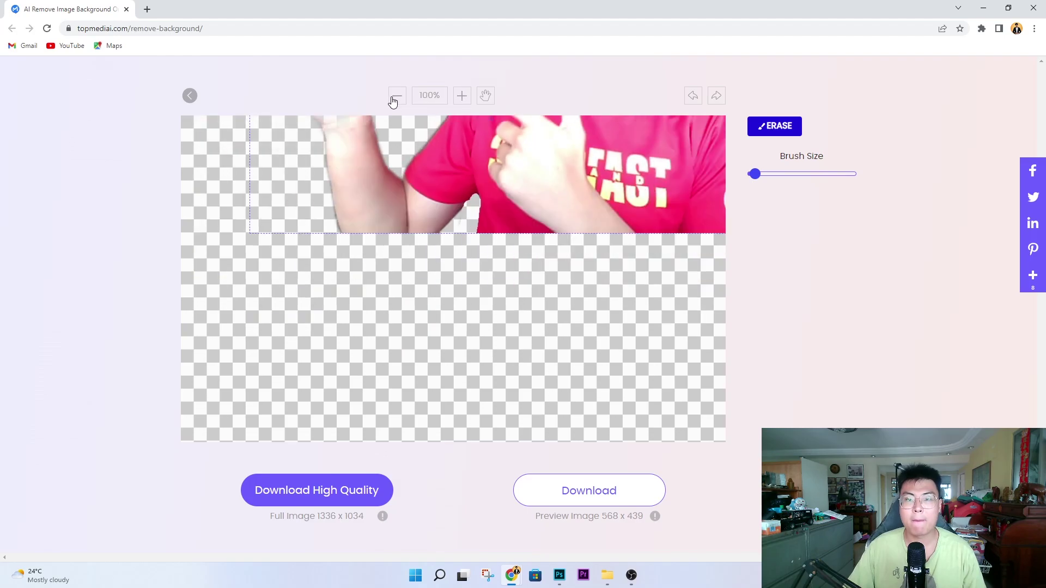
click(485, 95)
mouse_move(554, 173)
mouse_down()
mouse_move(491, 327)
mouse_move(491, 383)
mouse_up()
mouse_move(472, 310)
mouse_down()
mouse_move(336, 300)
mouse_move(345, 319)
mouse_move(481, 294)
mouse_move(327, 270)
mouse_move(334, 346)
mouse_move(509, 329)
mouse_move(451, 320)
mouse_move(457, 380)
mouse_up()
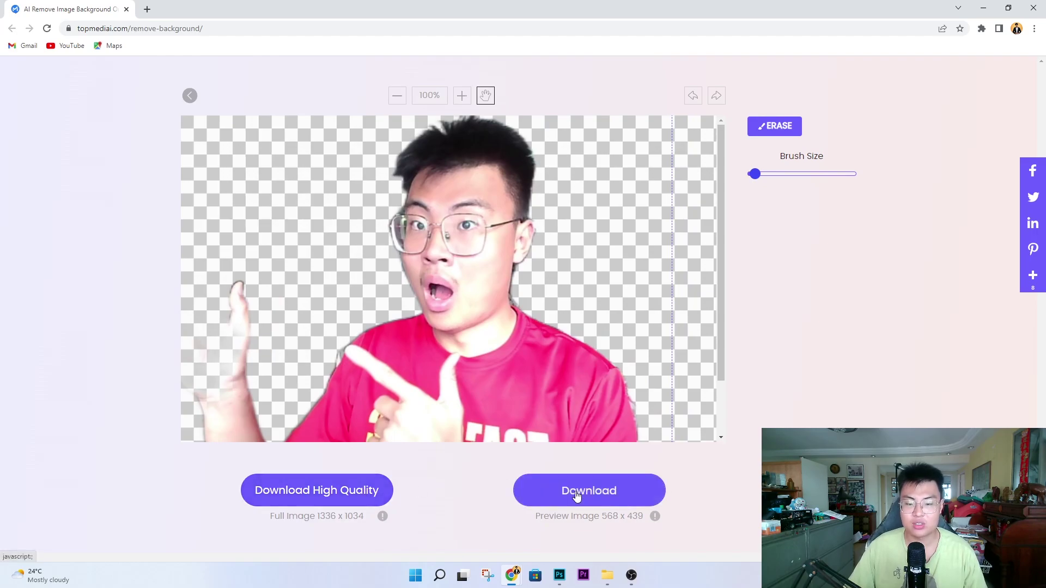
click(315, 490)
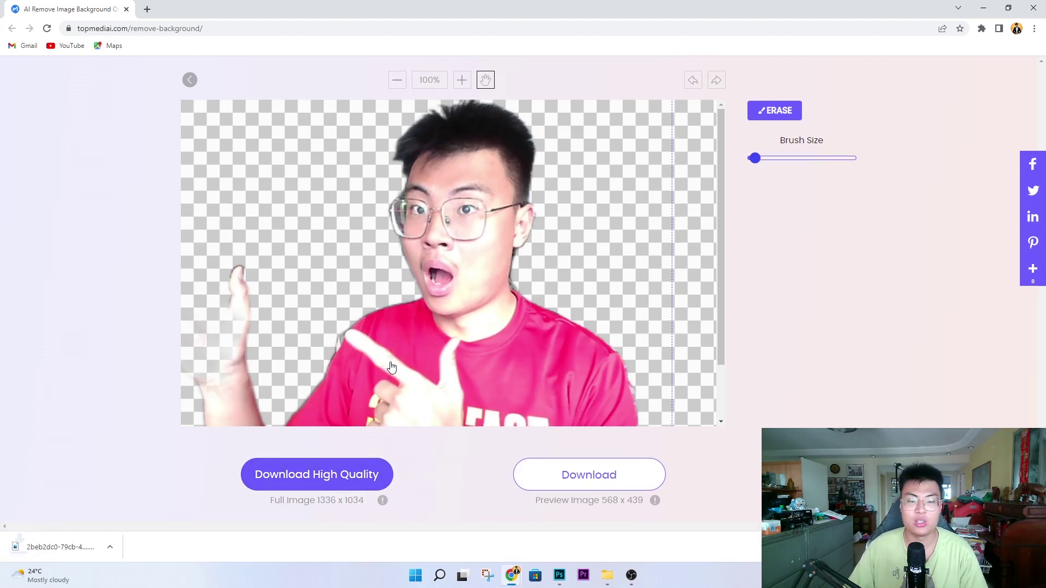
Open the downloaded cutout PNG to examine its edges, and close the image viewer.
click(66, 547)
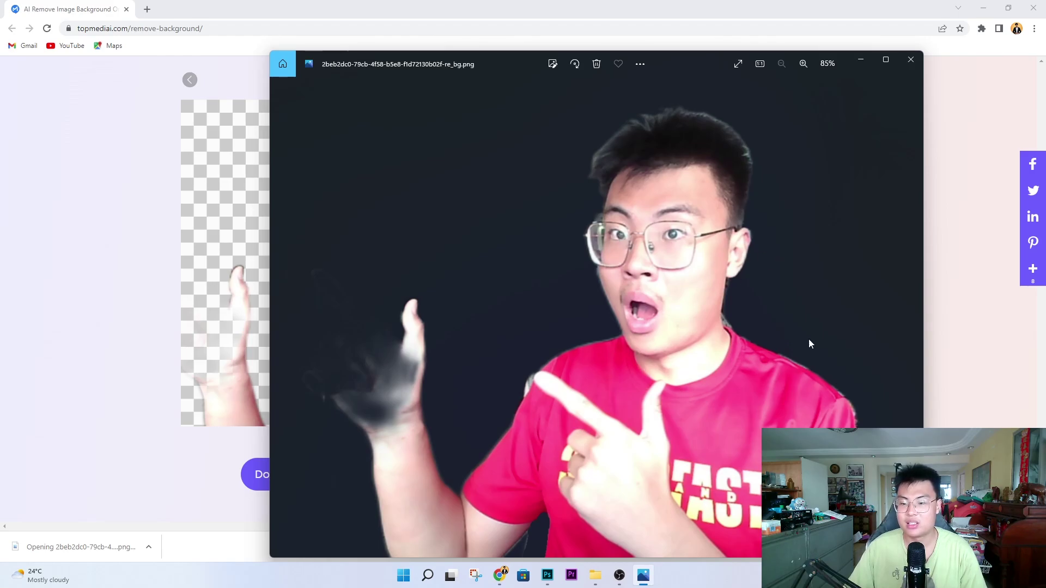
drag(685, 62, 664, 71)
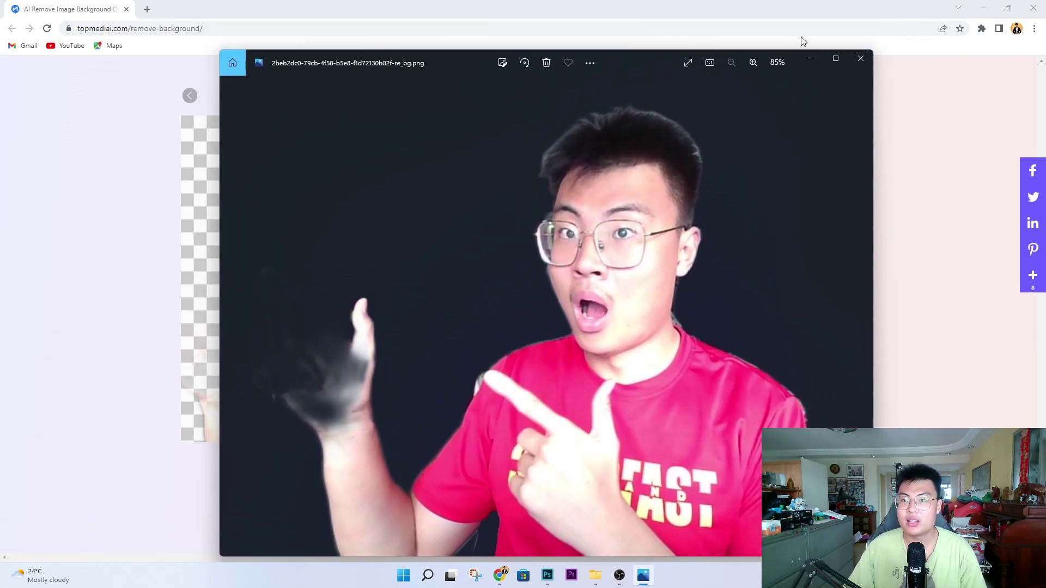
click(851, 63)
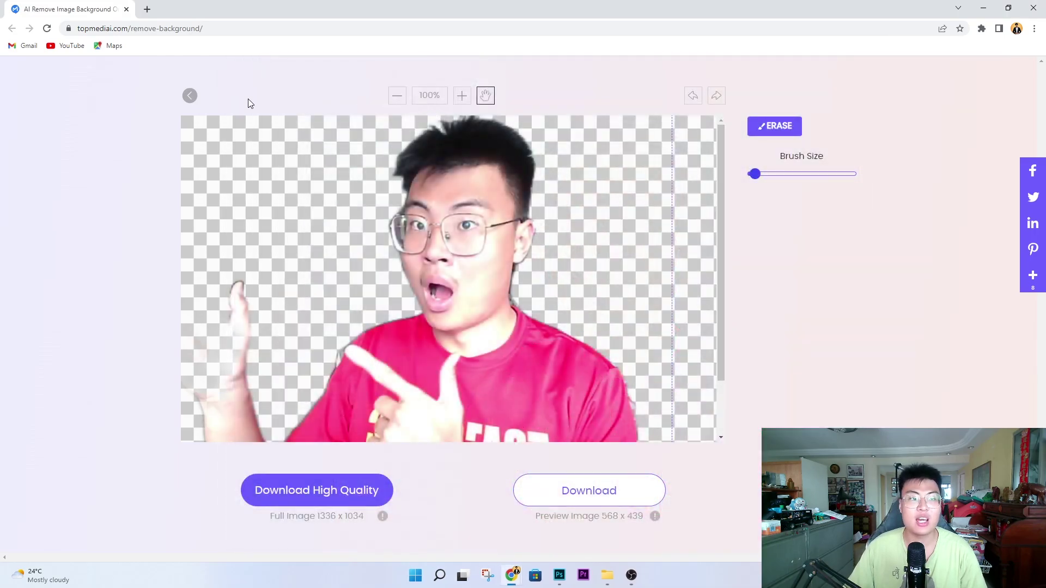
Leave the editor, upload the rabbit photo "images" in place of the current picture and remove its background.
click(191, 97)
click(745, 204)
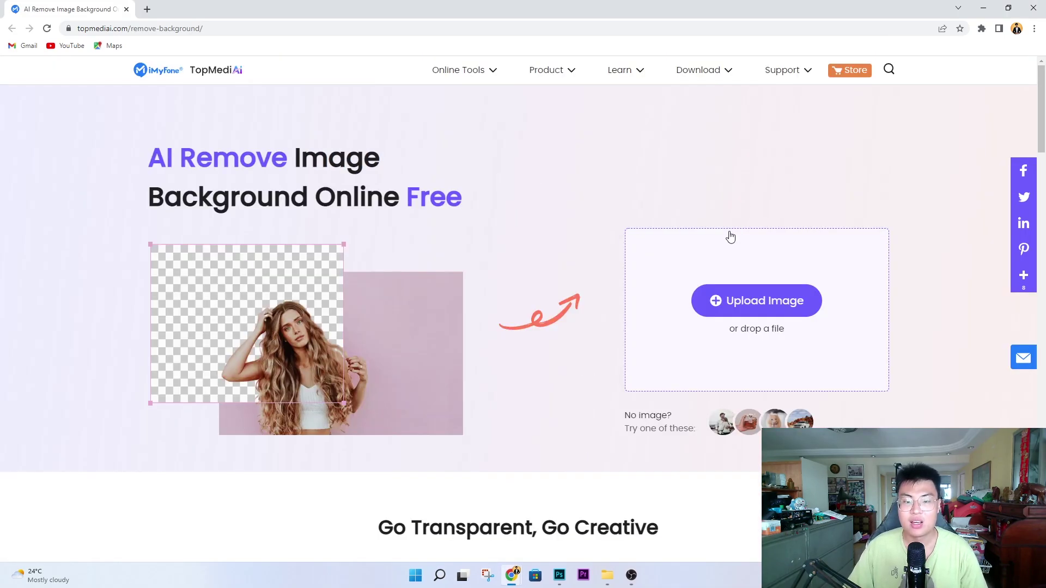
click(718, 303)
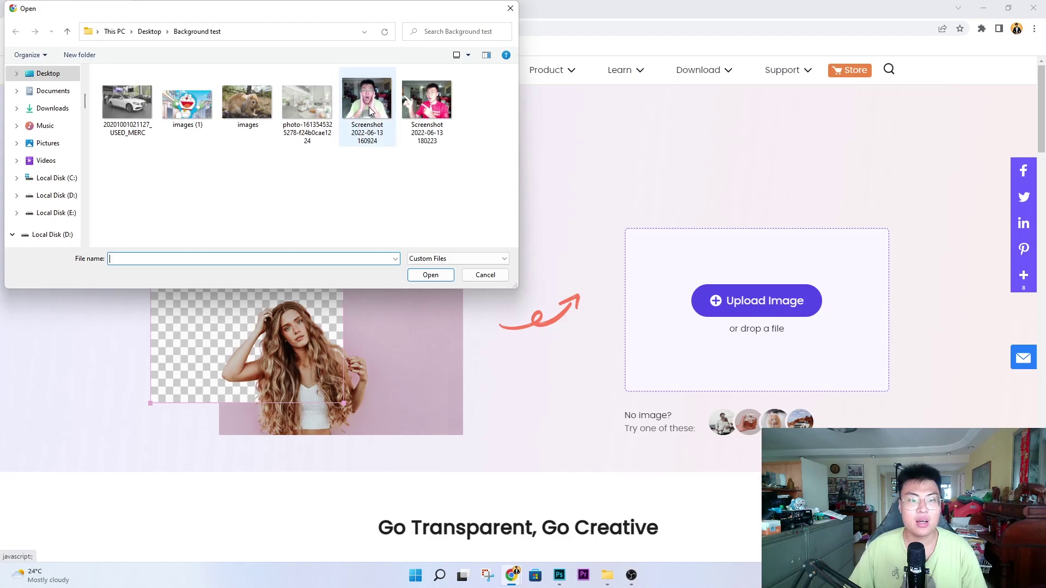
double_click(254, 97)
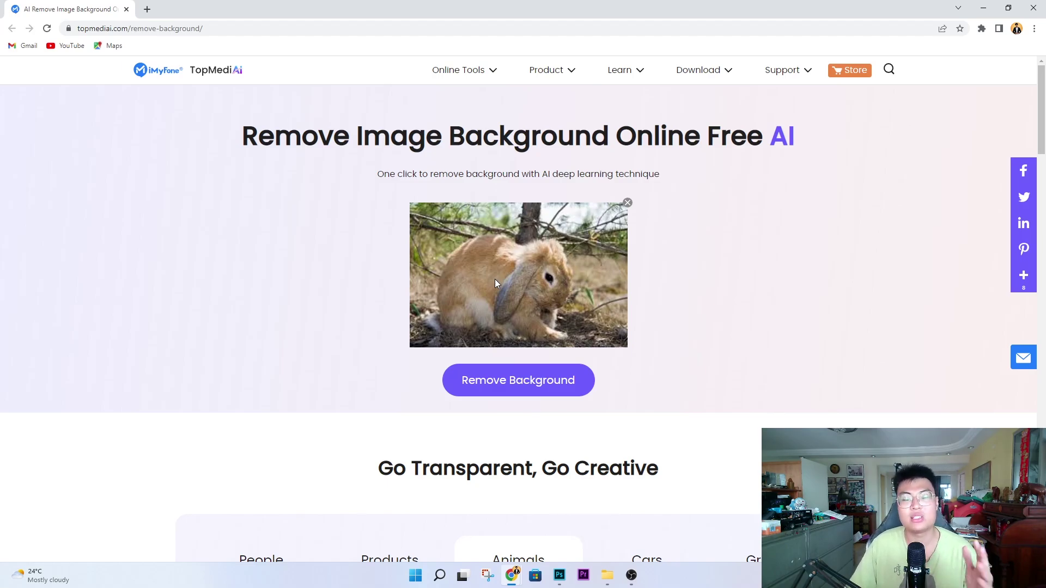
click(518, 394)
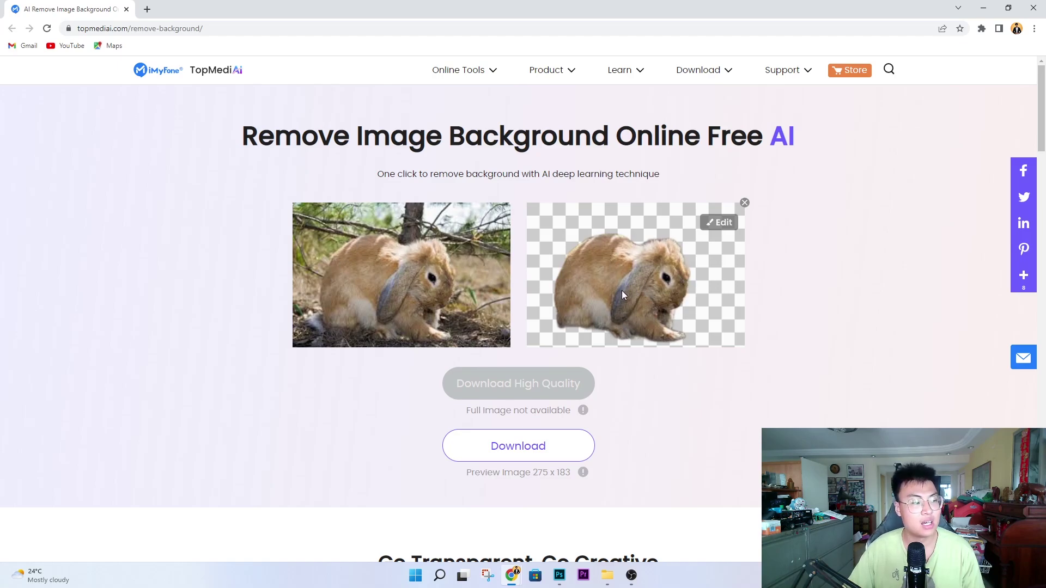
Open the rabbit cutout for editing, download its 275 x 183 preview image and return to the result page.
click(721, 224)
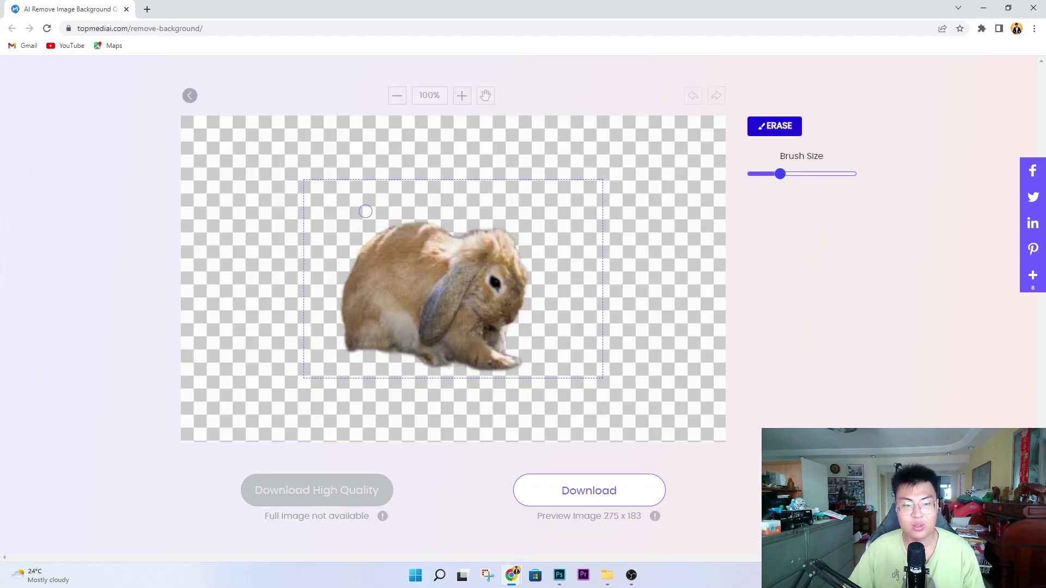
click(606, 492)
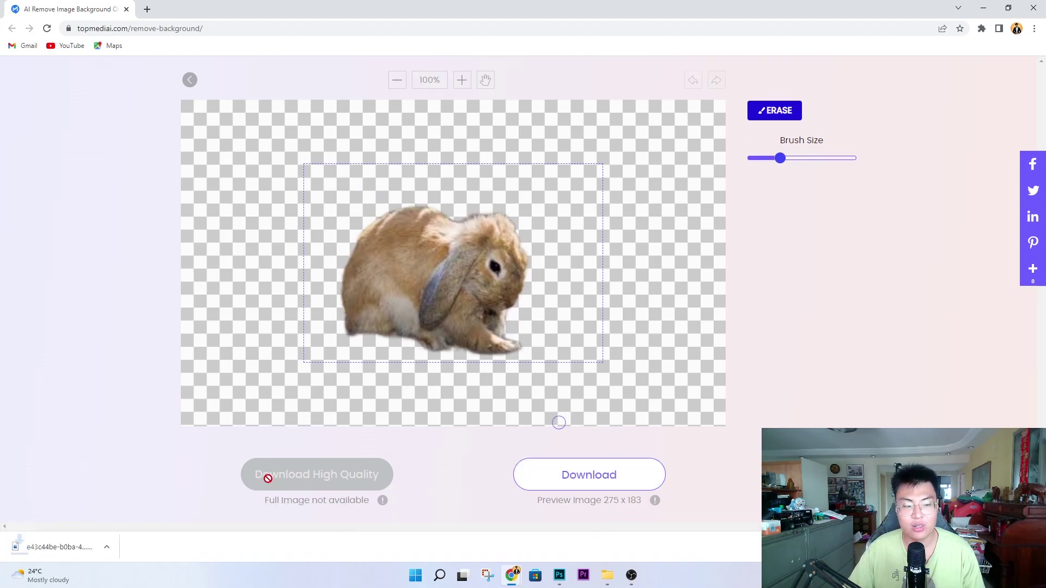
click(190, 80)
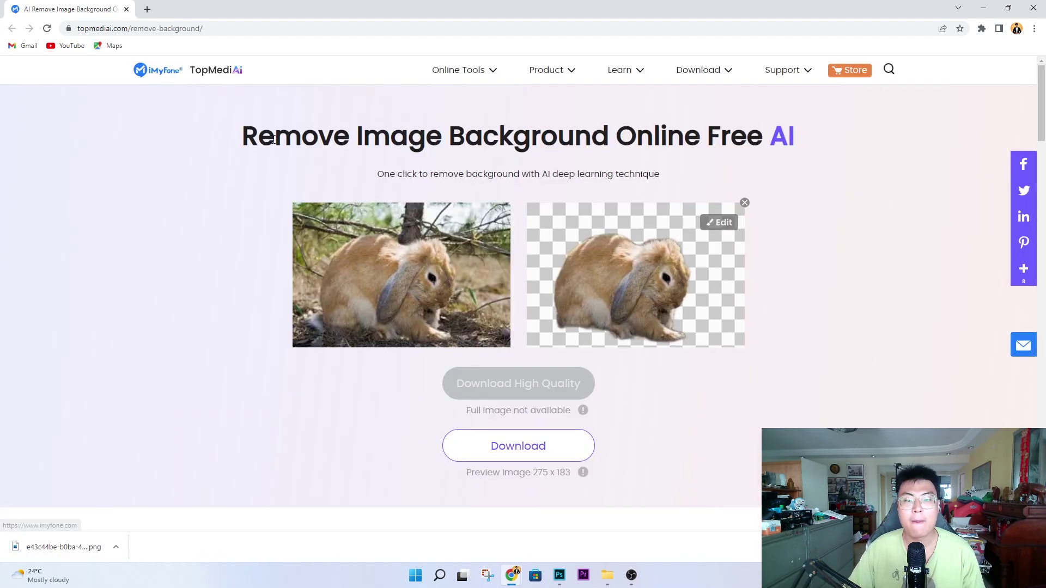
click(745, 204)
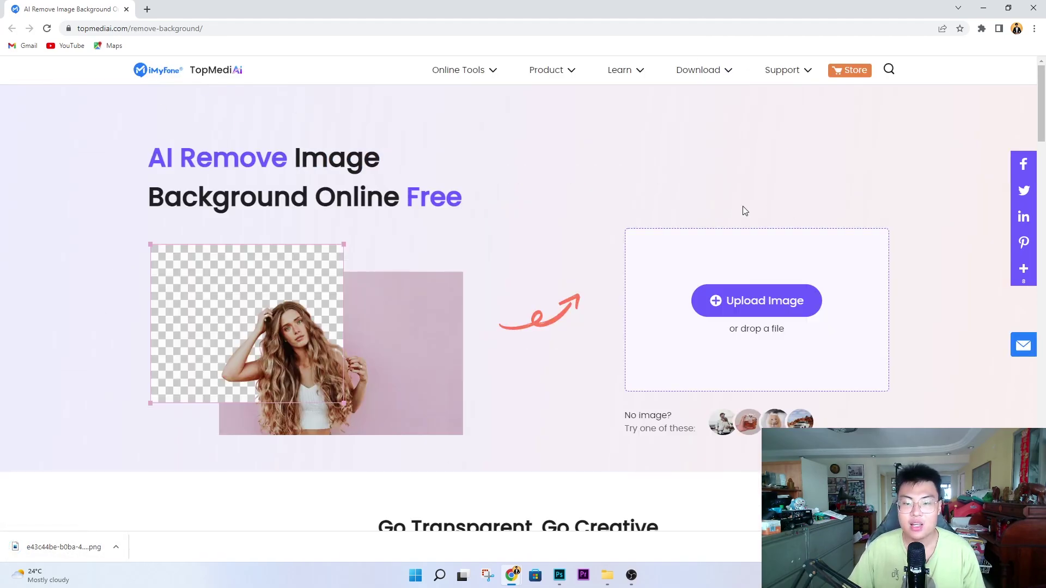
click(739, 300)
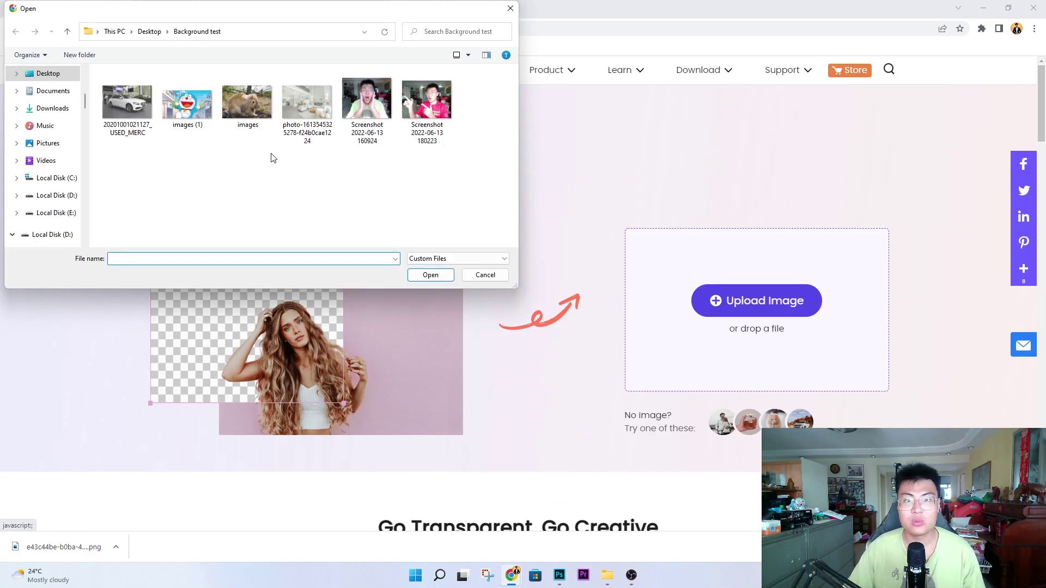
double_click(132, 107)
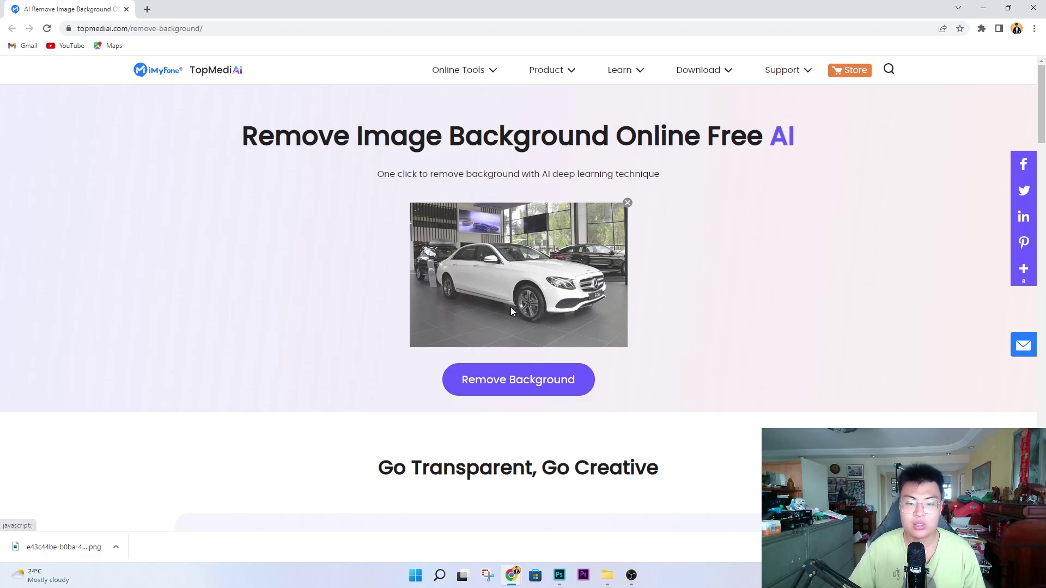
click(515, 374)
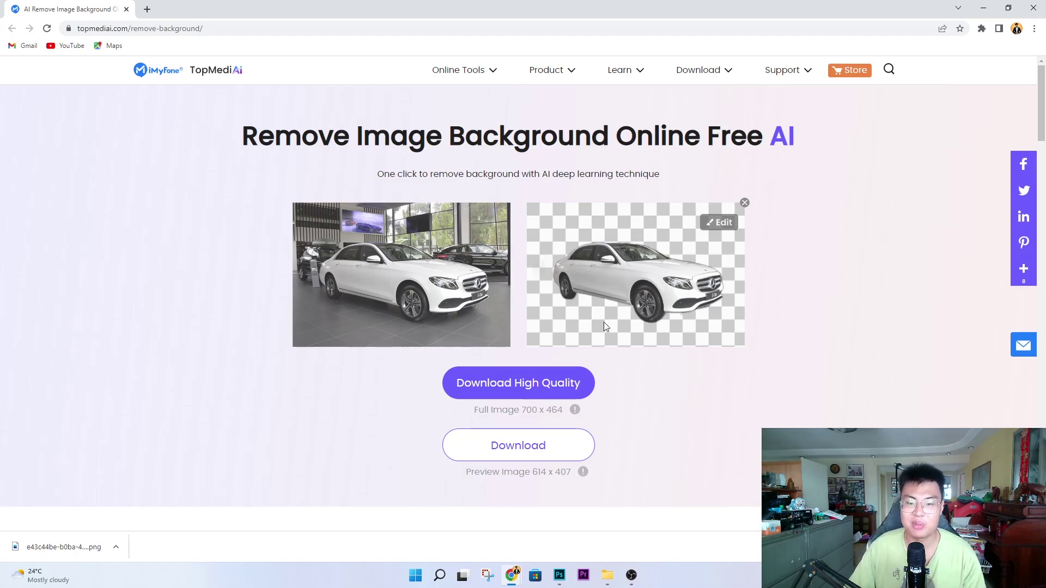
click(744, 203)
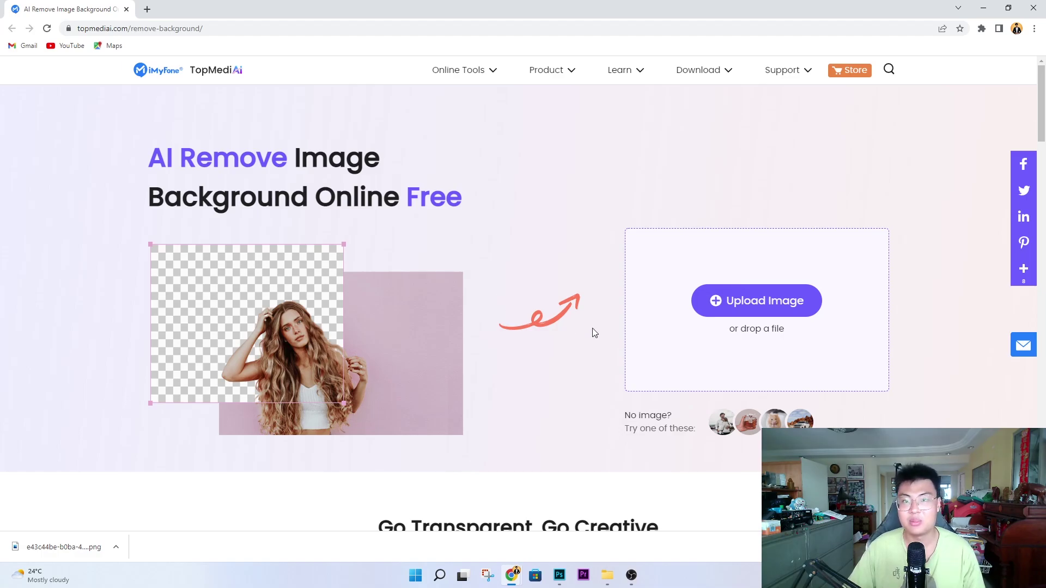
scroll(577, 338, down, 1)
scroll(582, 351, up, 1)
click(733, 305)
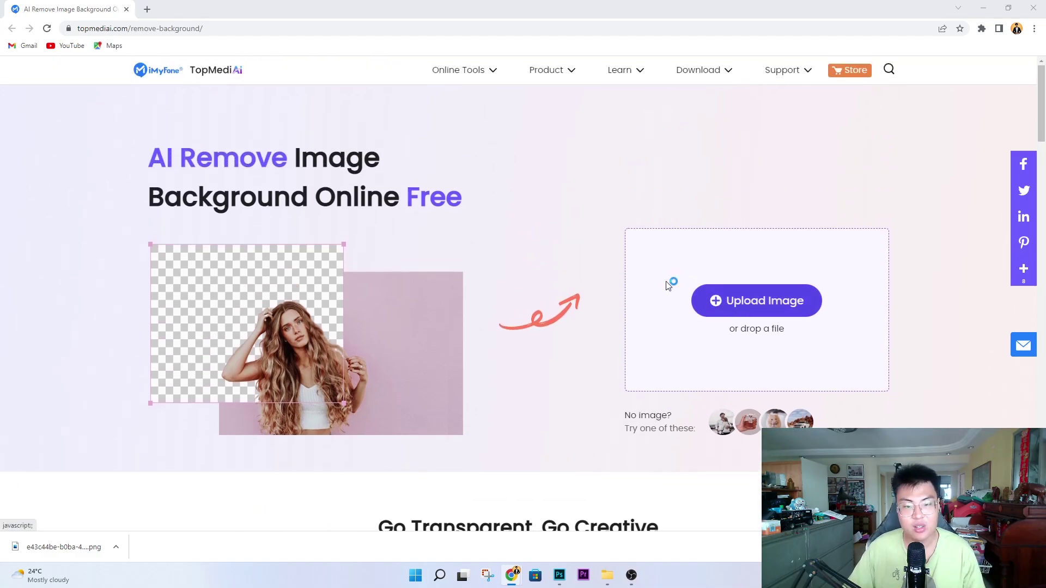
double_click(359, 103)
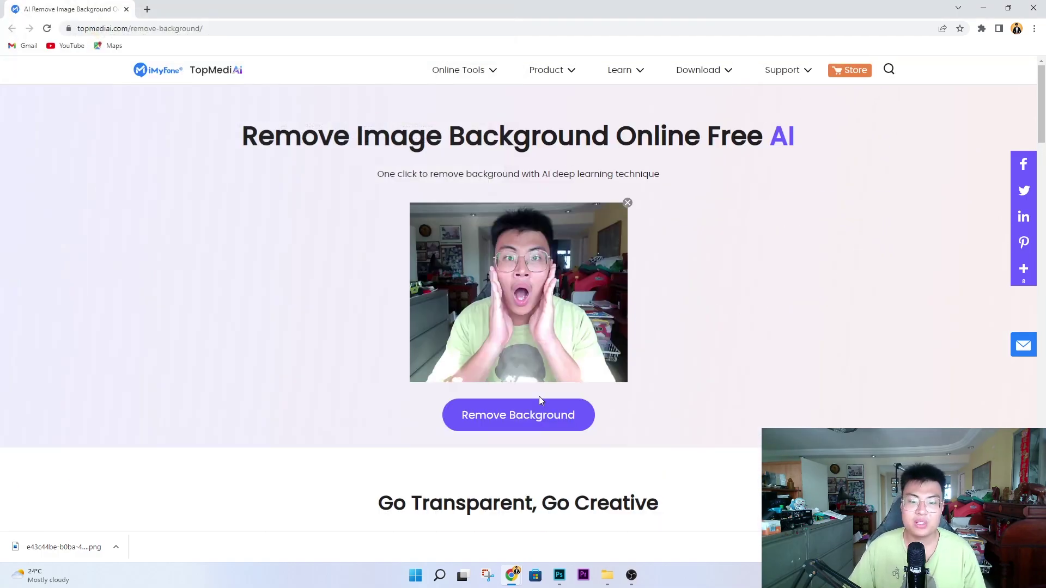
click(538, 415)
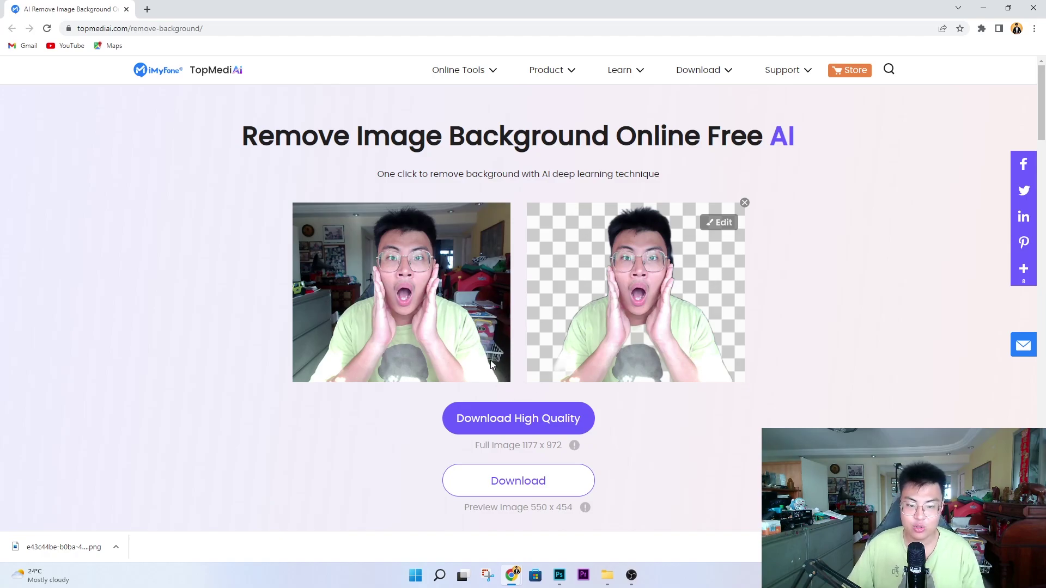
click(744, 203)
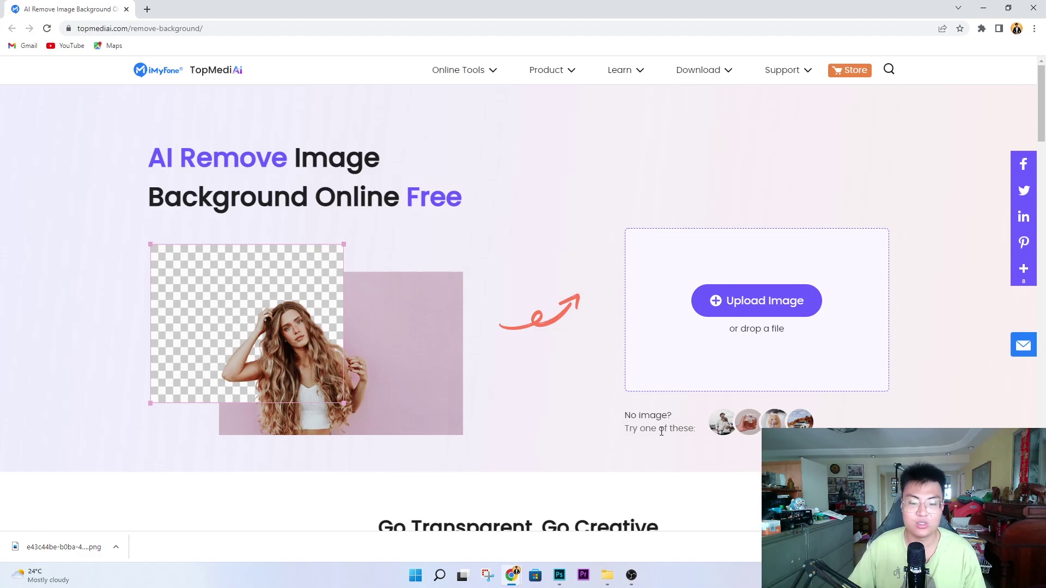
Show the downloaded rabbit cutout PNG in its folder and copy it into the Background test folder.
right_click(61, 547)
click(126, 522)
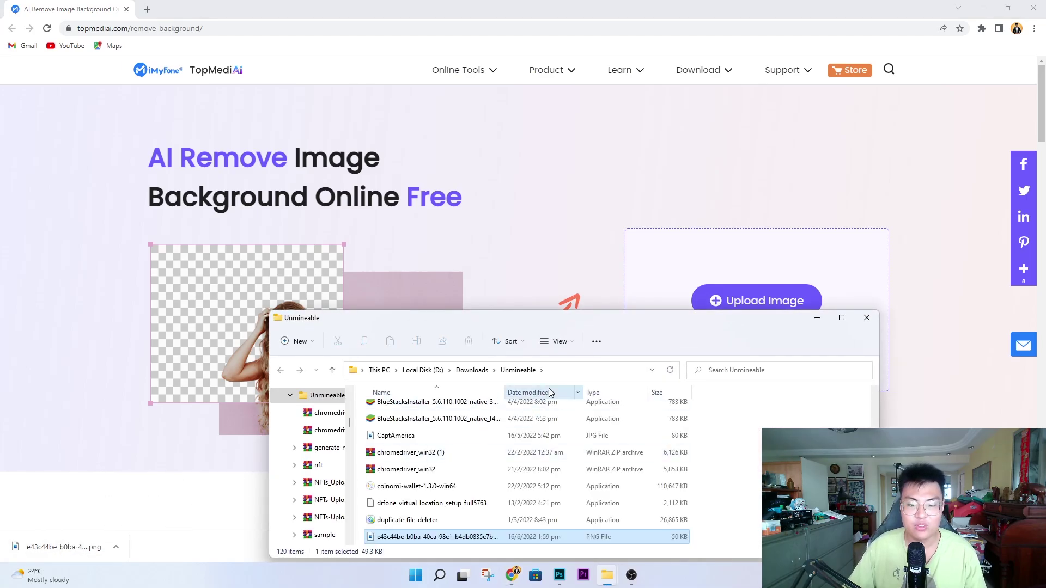
scroll(379, 329, up, 10)
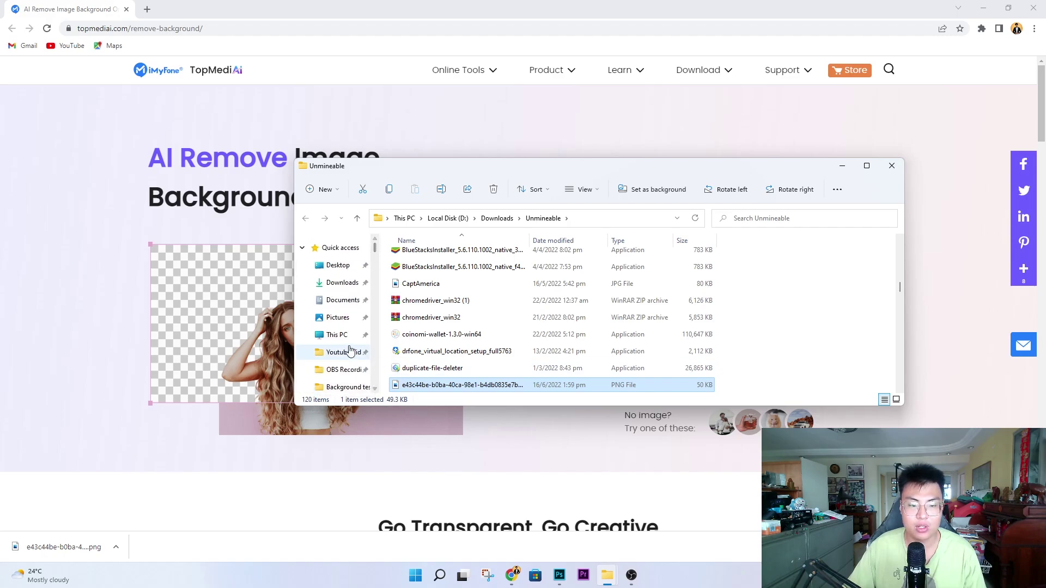
drag(422, 385, 344, 348)
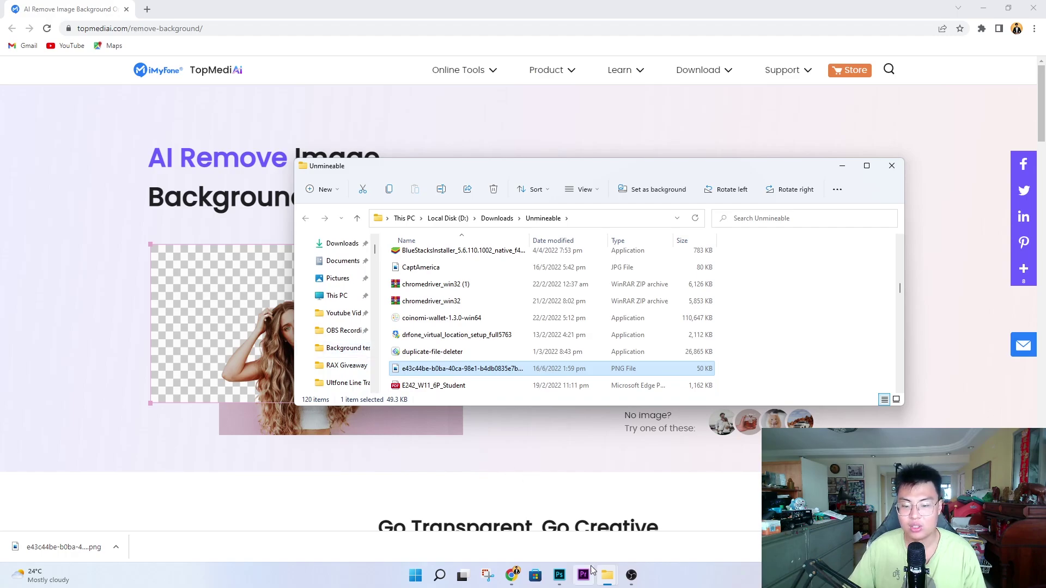
Switch to Photoshop and open the rabbit cutout PNG from the Background test folder.
click(559, 575)
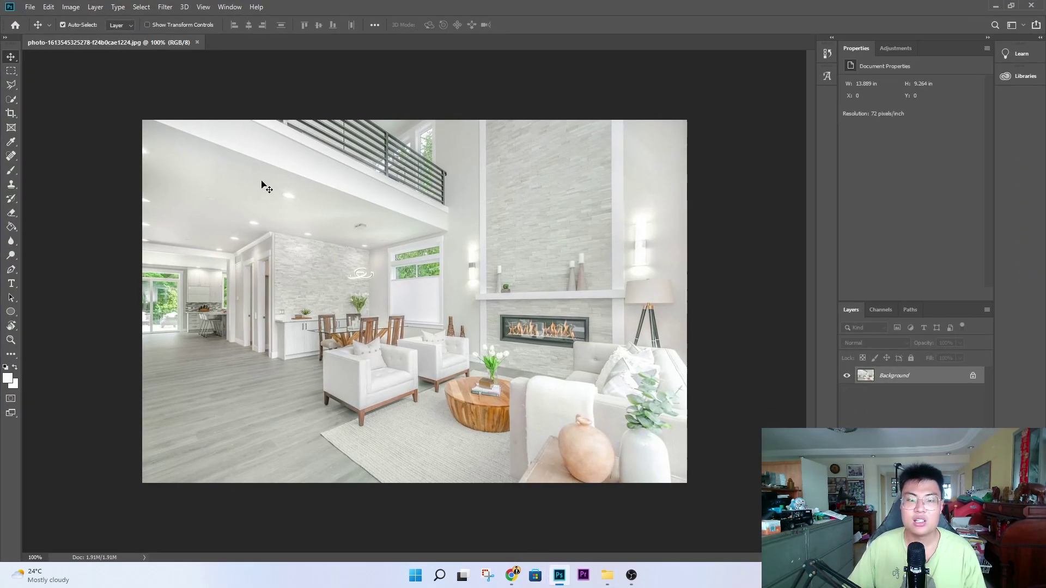
click(30, 7)
click(43, 30)
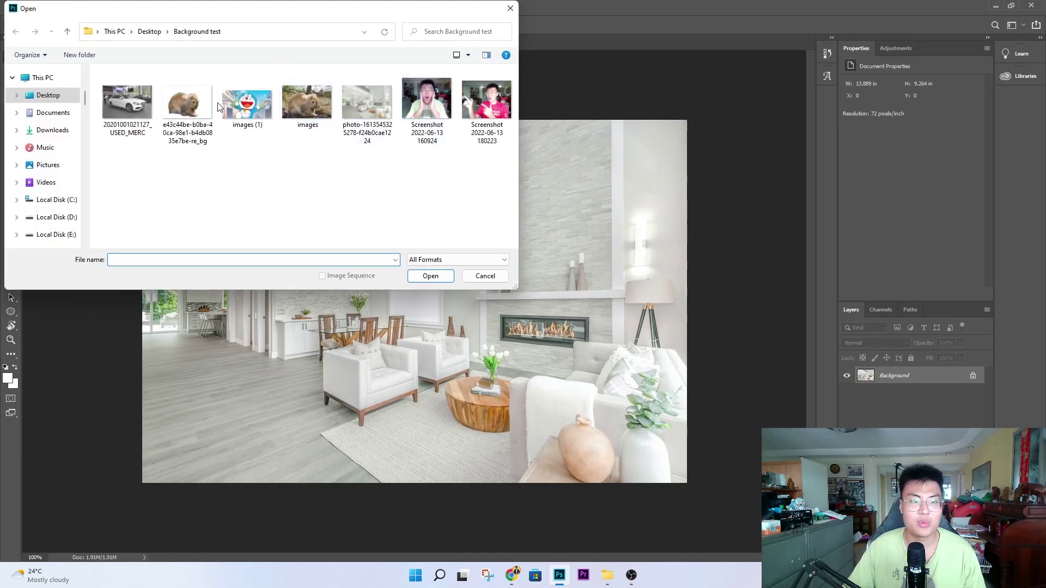
double_click(187, 103)
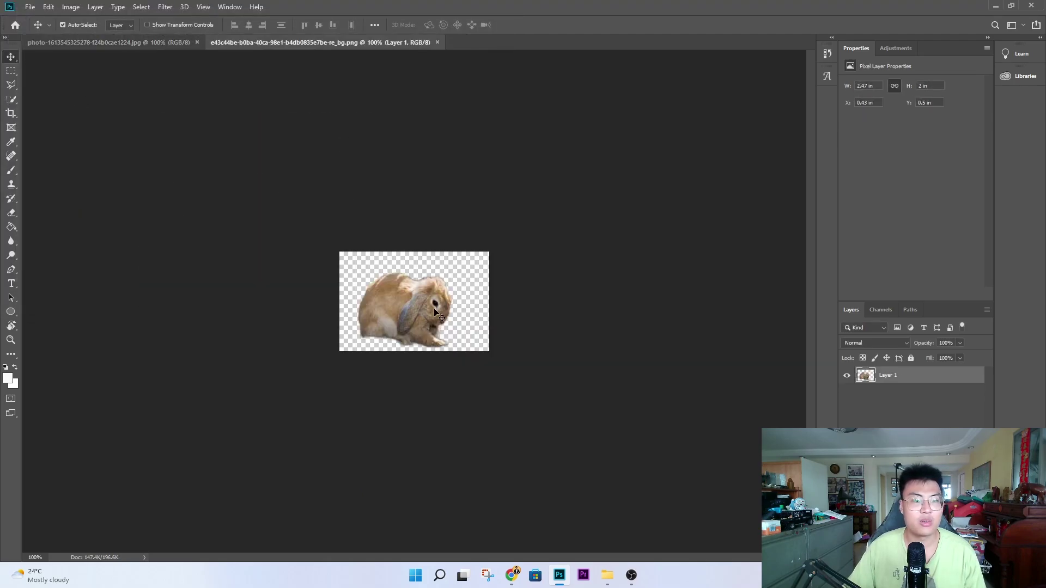
Bring the rabbit cutout into the living room photo and scale it to about 0.38 x 0.31 in on the far kitchen floor.
drag(408, 311, 237, 410)
click(10, 71)
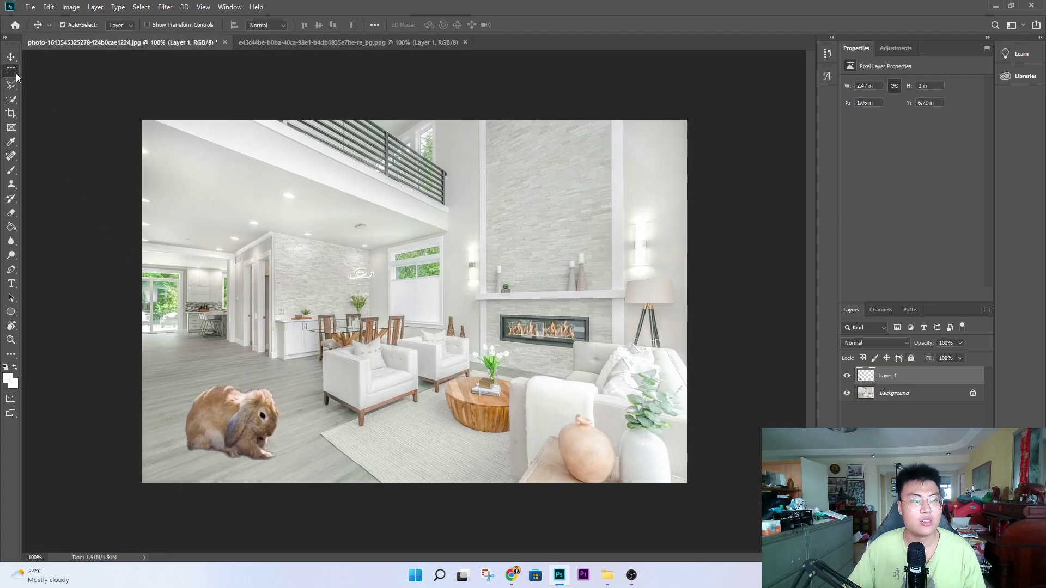
right_click(255, 407)
click(293, 338)
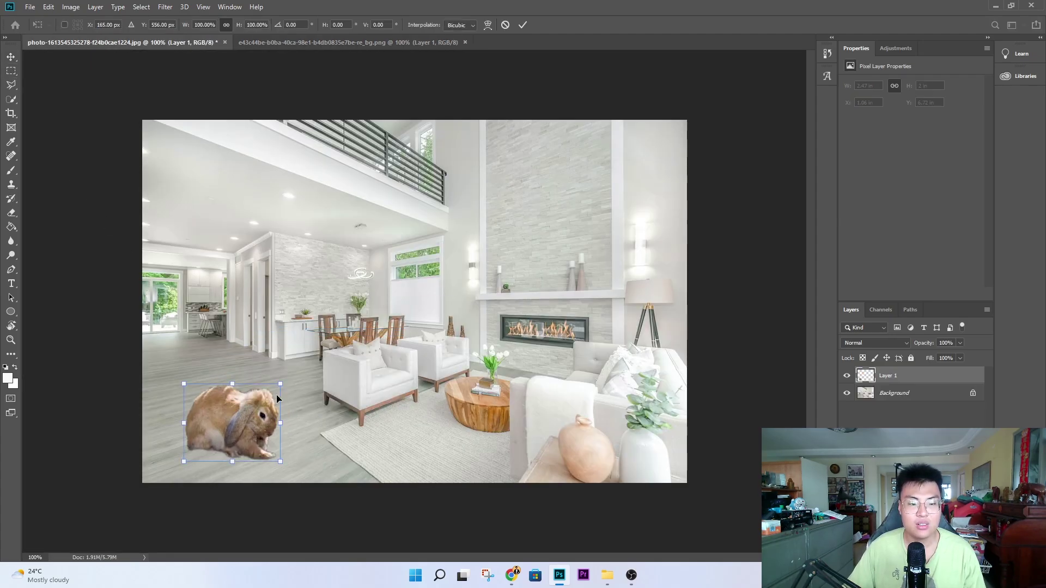
drag(281, 381, 186, 339)
click(12, 57)
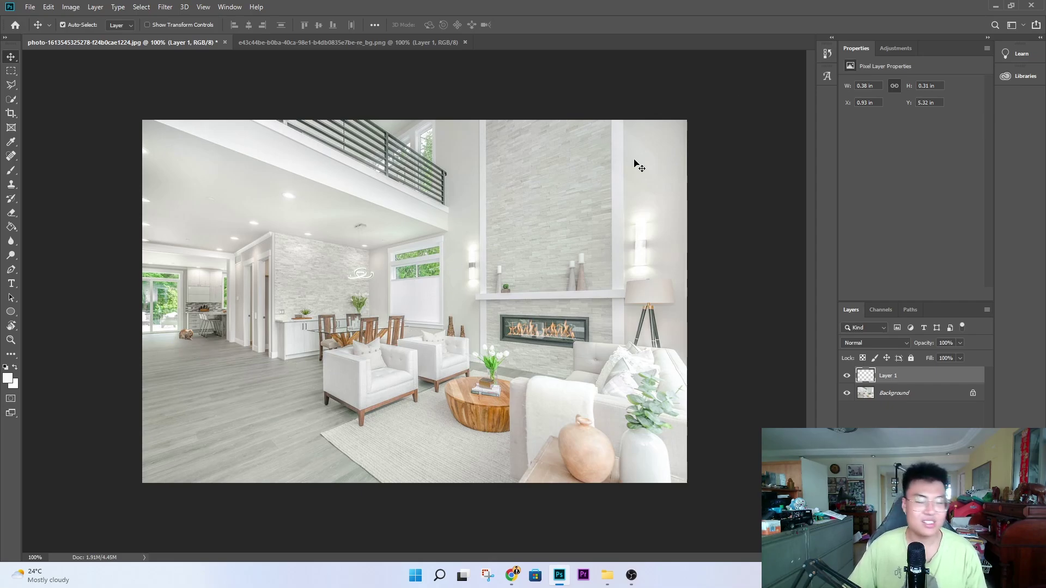
Leave Photoshop and look over the TopMediai background remover page in the phone browser.
click(995, 6)
click(842, 166)
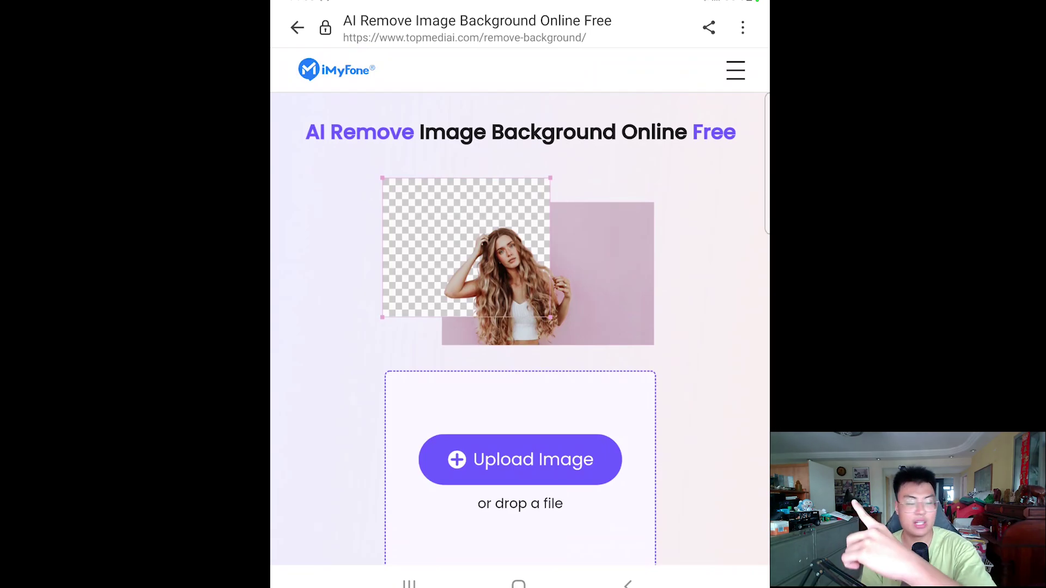
scroll(520, 305, down, 15)
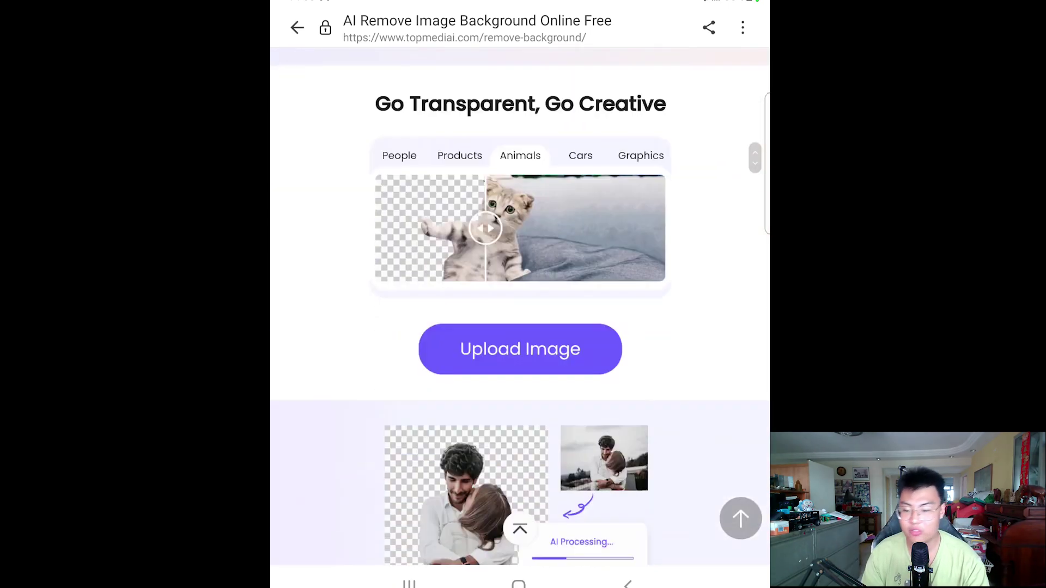
scroll(520, 305, up, 20)
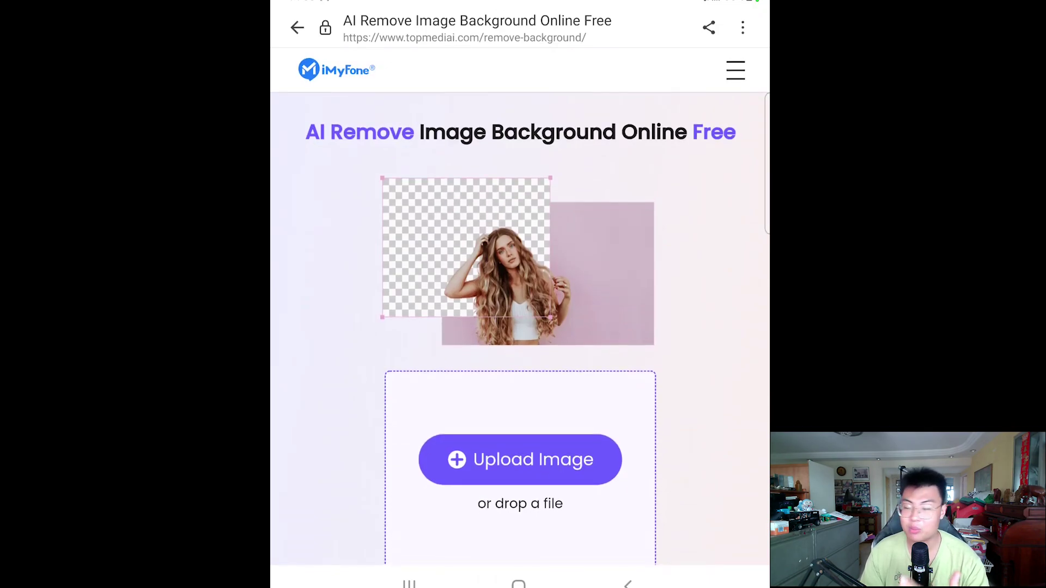
Start an image upload on the phone, filter the recent files to images and open the photo gallery as the source.
click(519, 460)
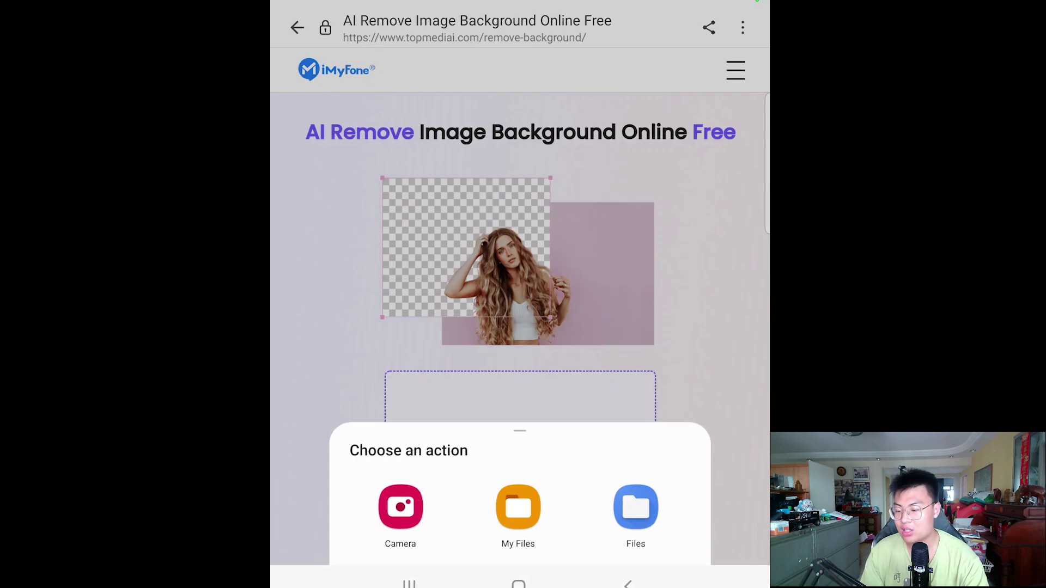
click(518, 507)
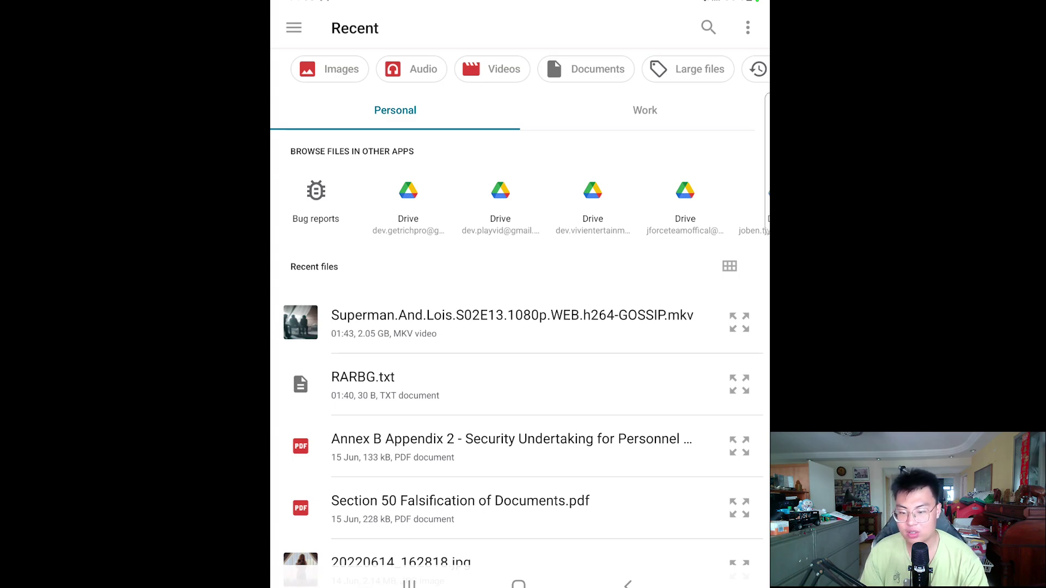
click(330, 68)
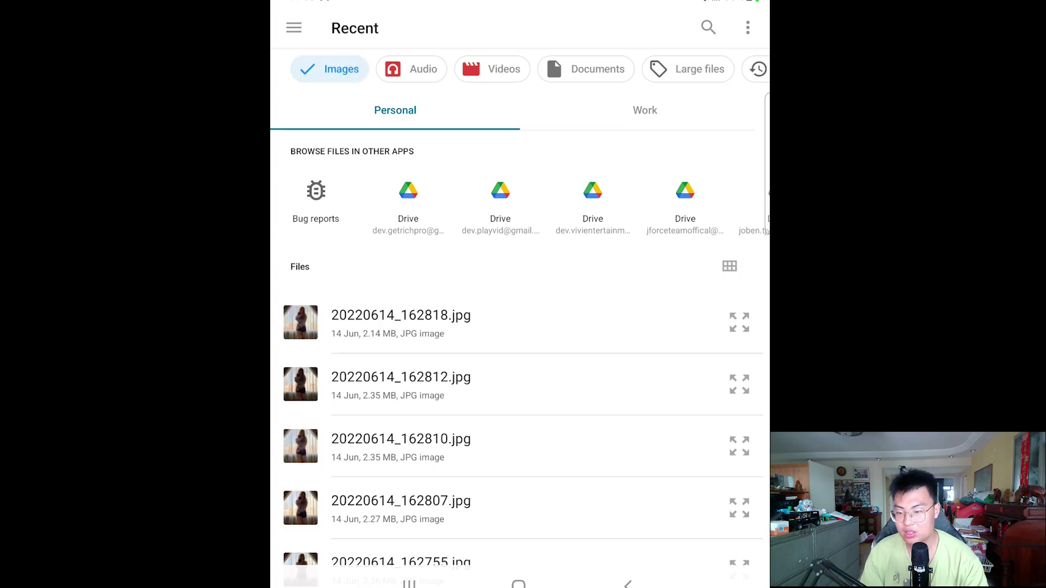
click(294, 28)
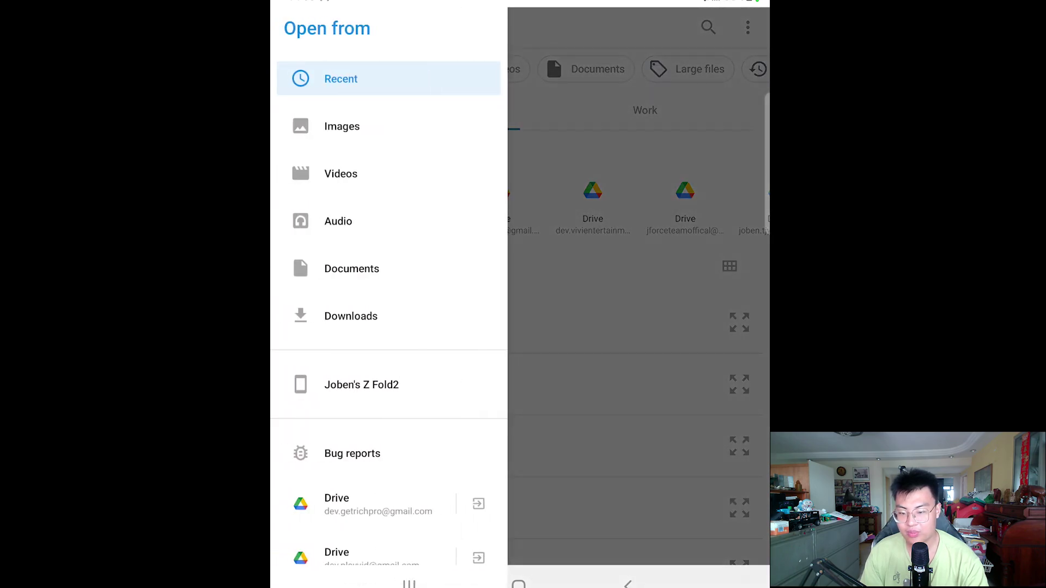
scroll(389, 327, down, 5)
click(327, 486)
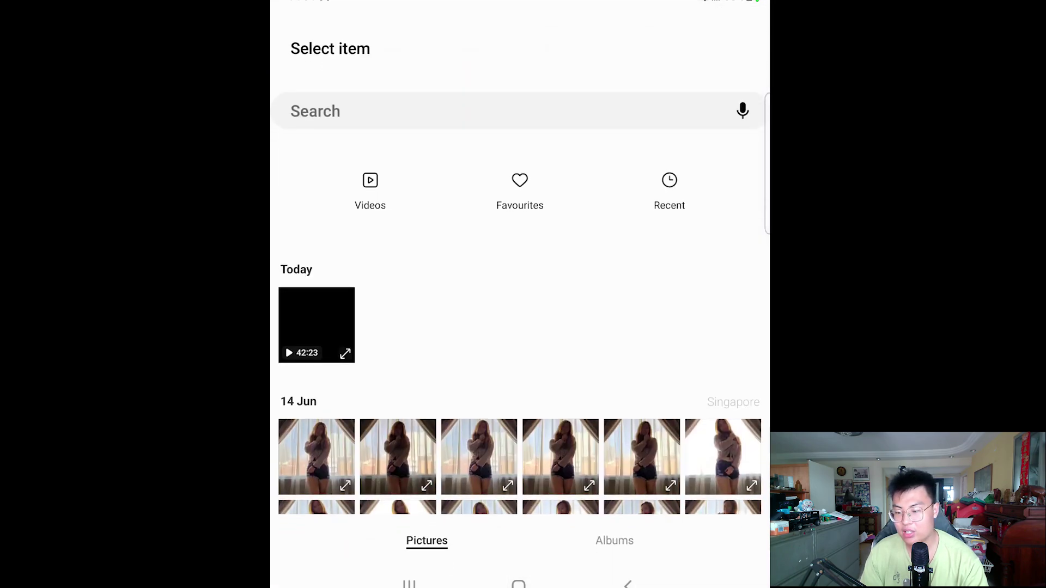
Upload the gallery photo of the woman standing side-on before the open curtains and remove its background.
scroll(519, 294, down, 10)
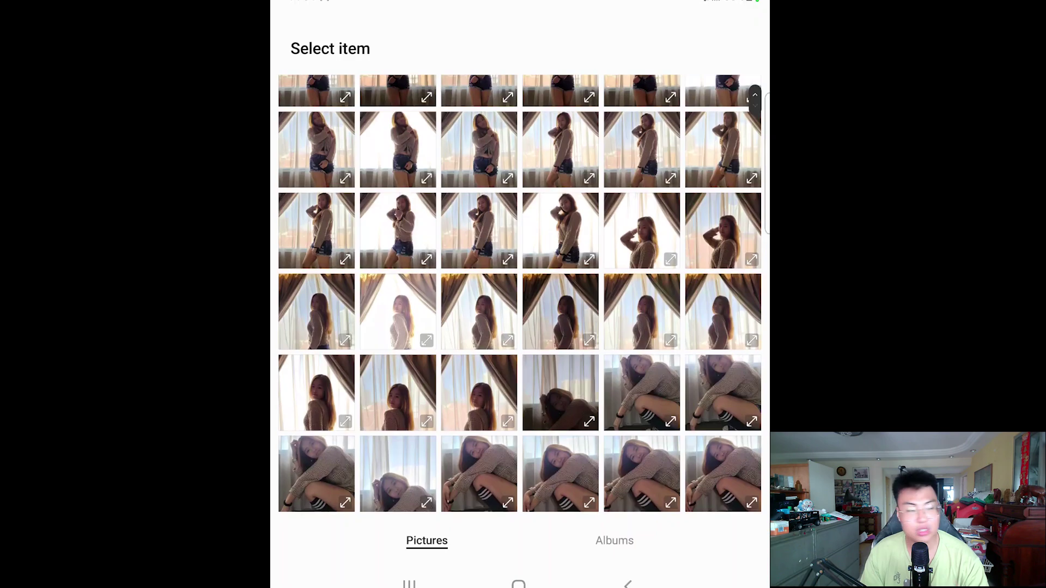
scroll(520, 294, down, 15)
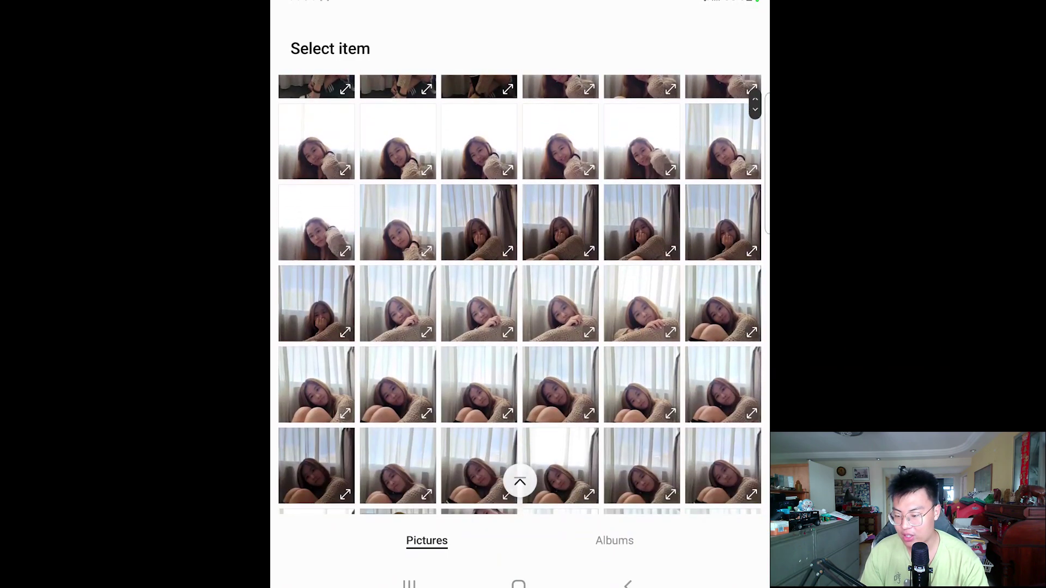
scroll(520, 295, down, 10)
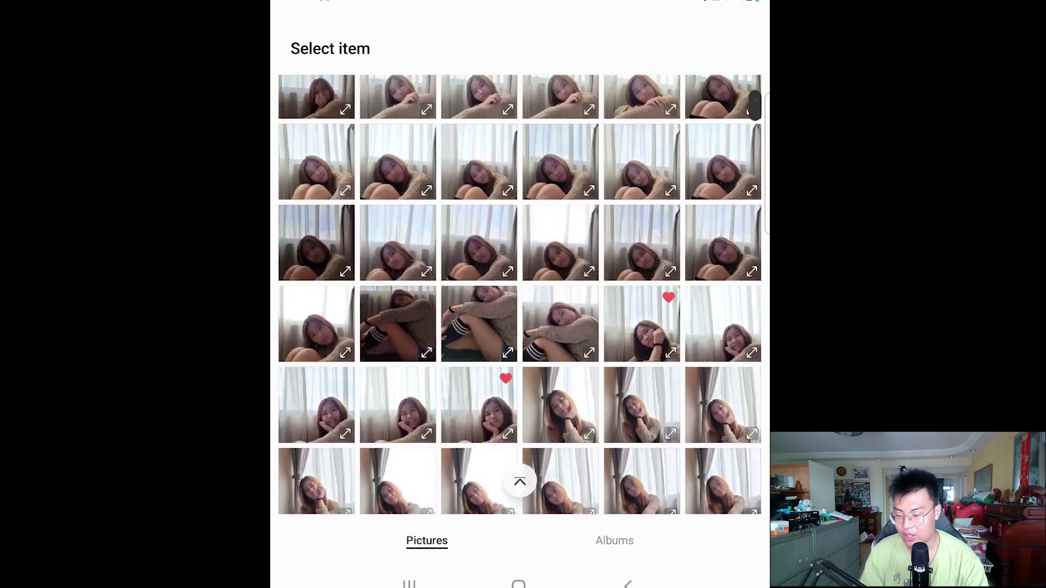
scroll(520, 295, up, 10)
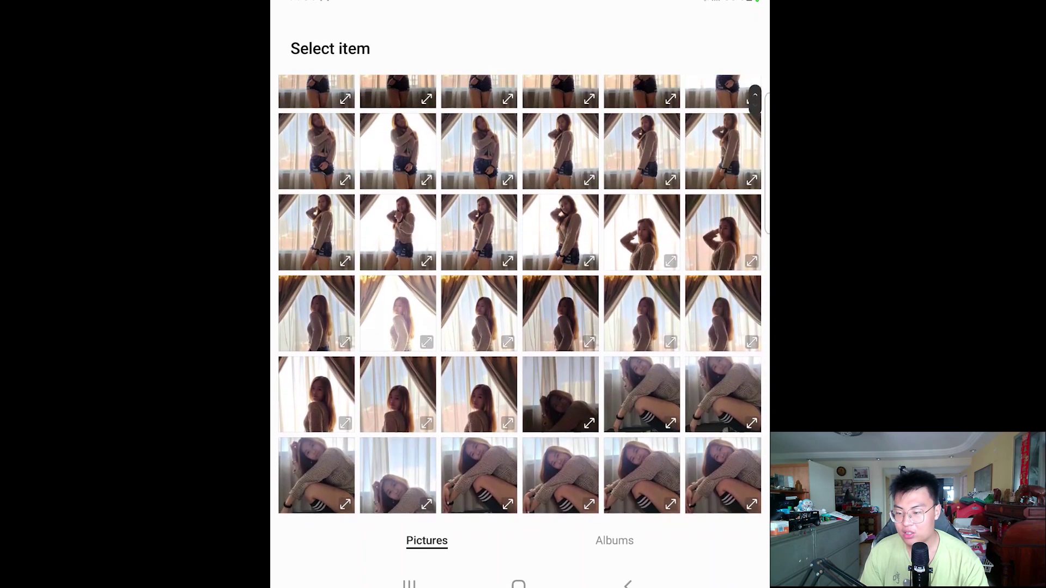
click(479, 314)
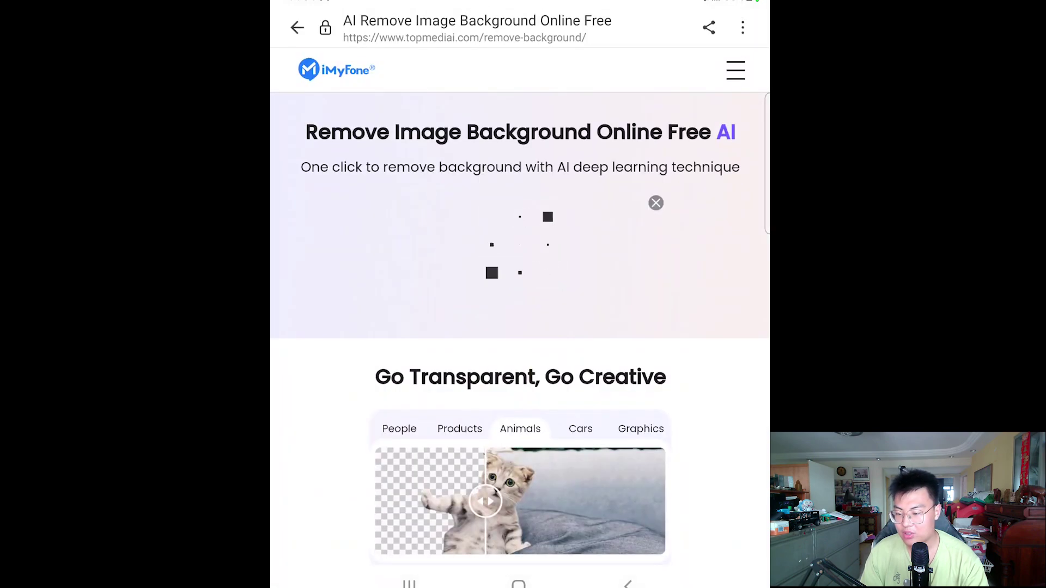
scroll(519, 327, down, 3)
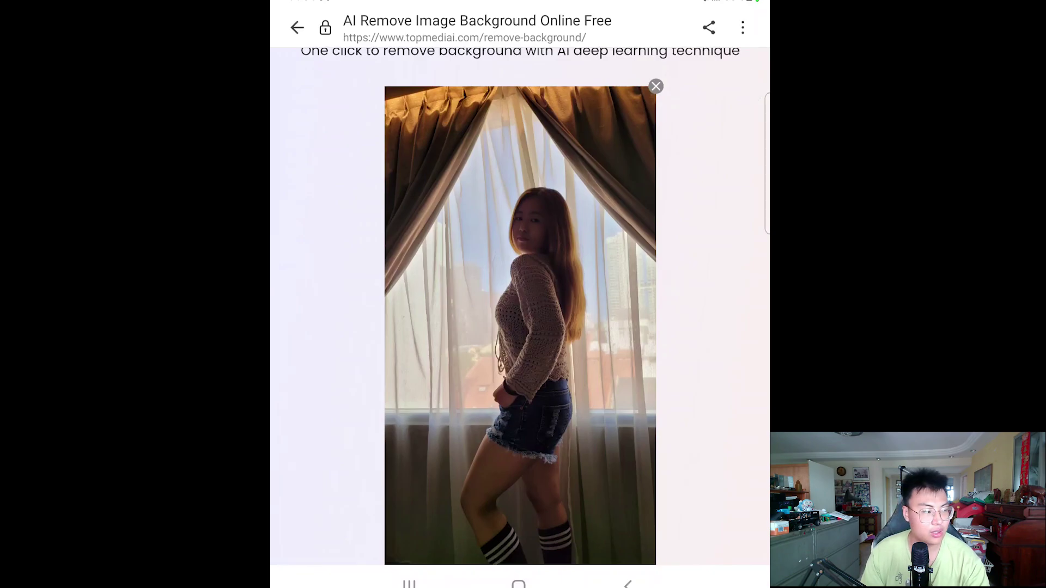
scroll(520, 327, down, 4)
click(520, 409)
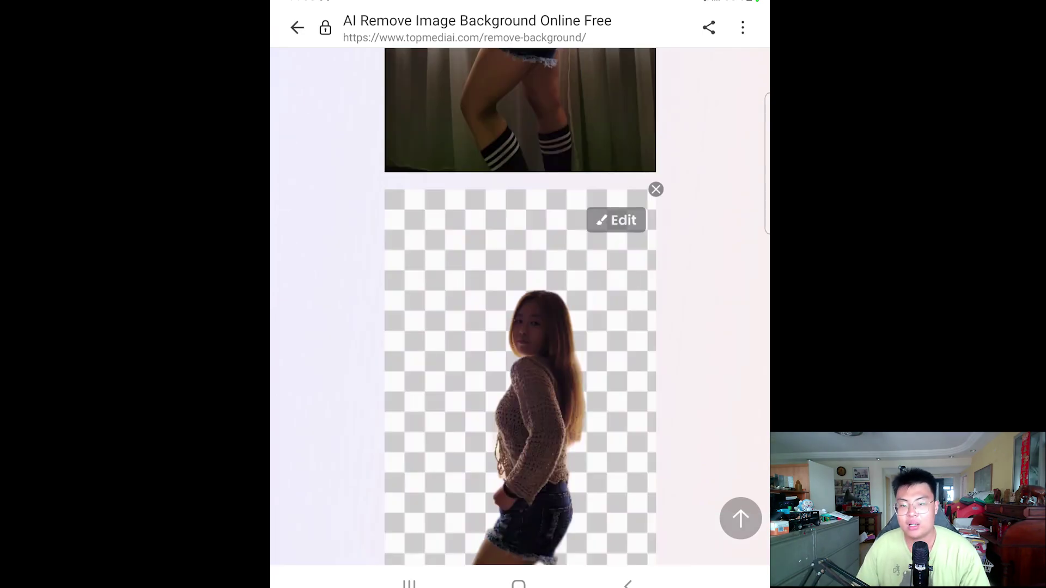
Compare the woman's cutout with the original photo, examining the edges around the hair, sweater and legs.
scroll(520, 306, down, 1)
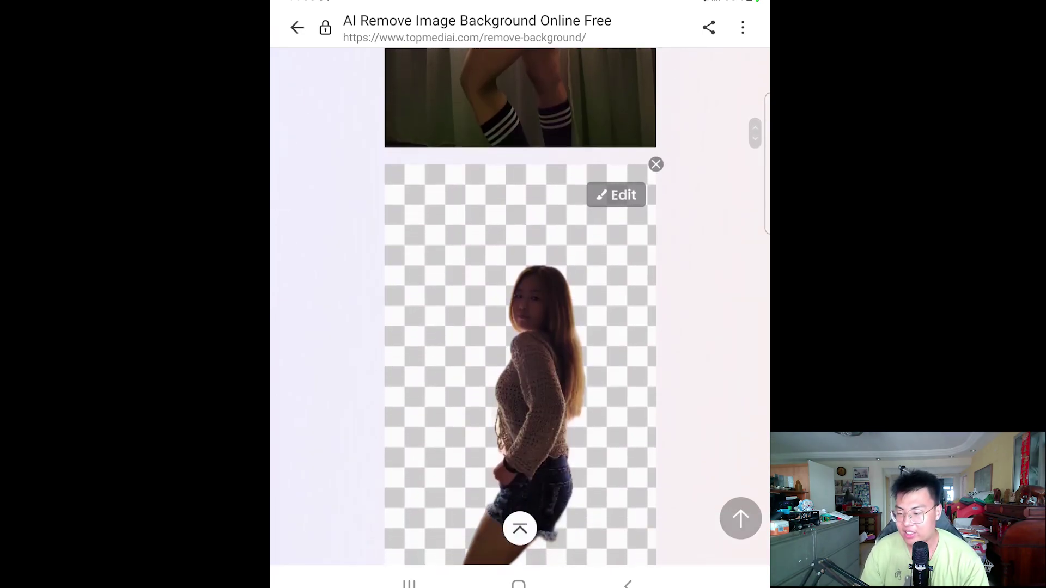
scroll(520, 305, up, 2)
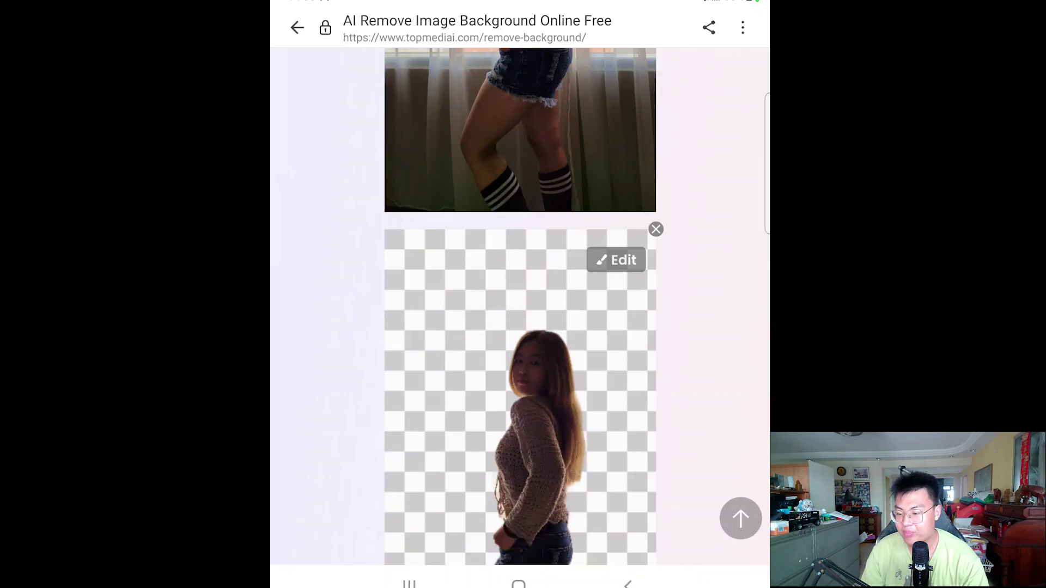
scroll(520, 305, up, 5)
scroll(520, 306, down, 5)
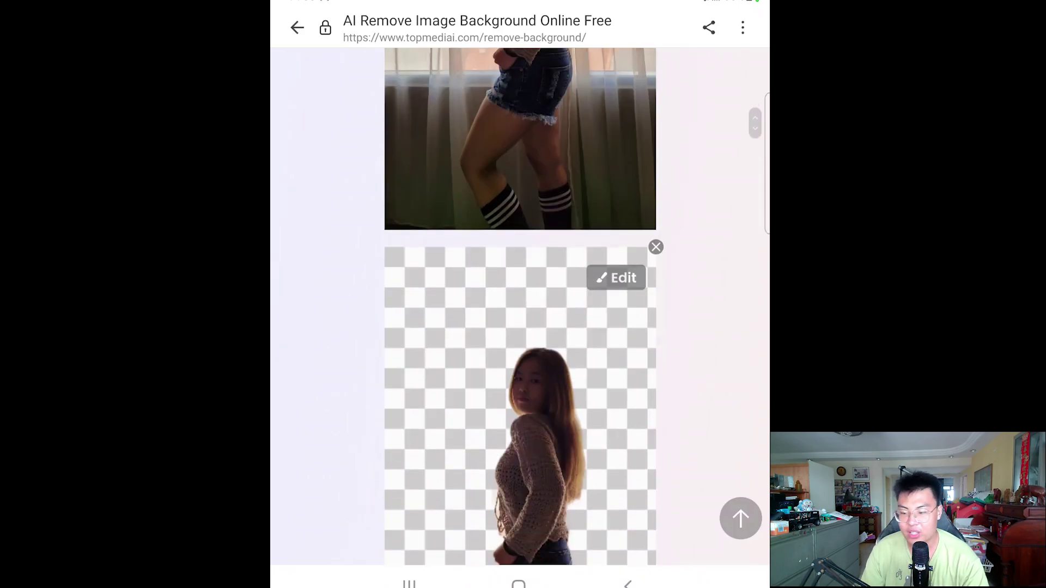
scroll(520, 305, down, 1)
scroll(520, 305, up, 3)
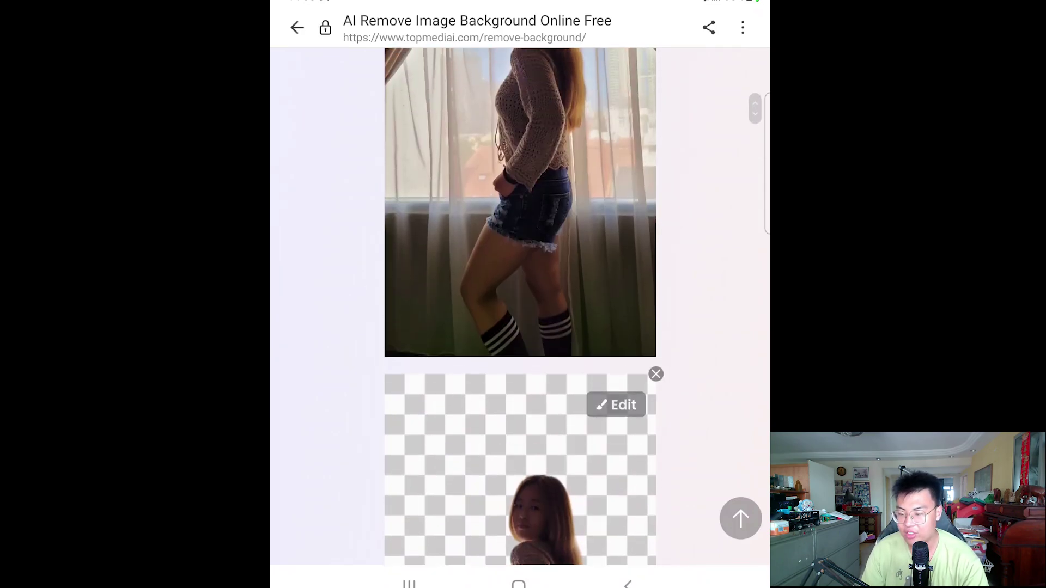
scroll(519, 305, down, 2)
scroll(520, 305, up, 1)
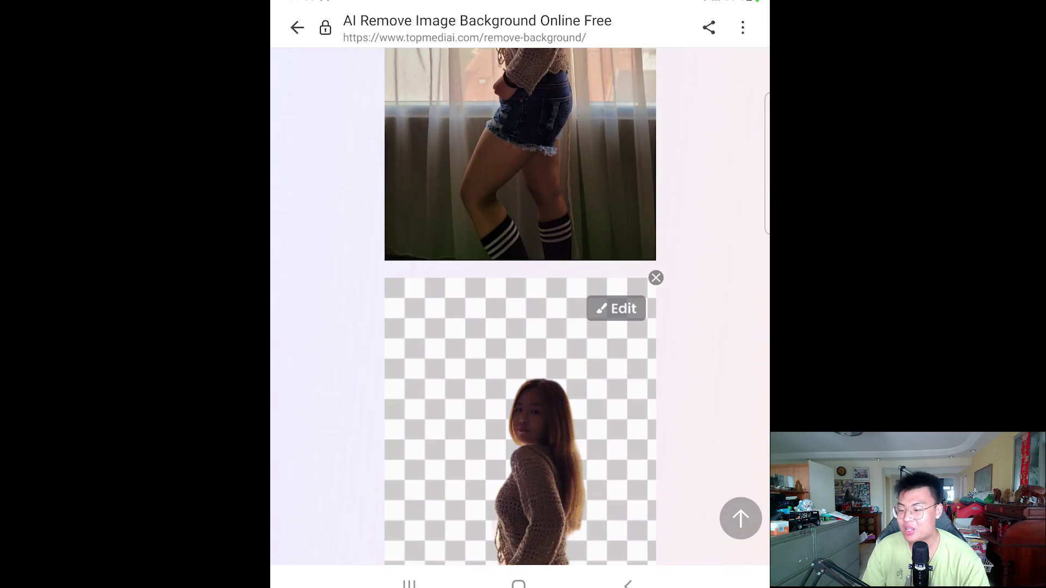
scroll(519, 305, up, 4)
scroll(520, 305, down, 4)
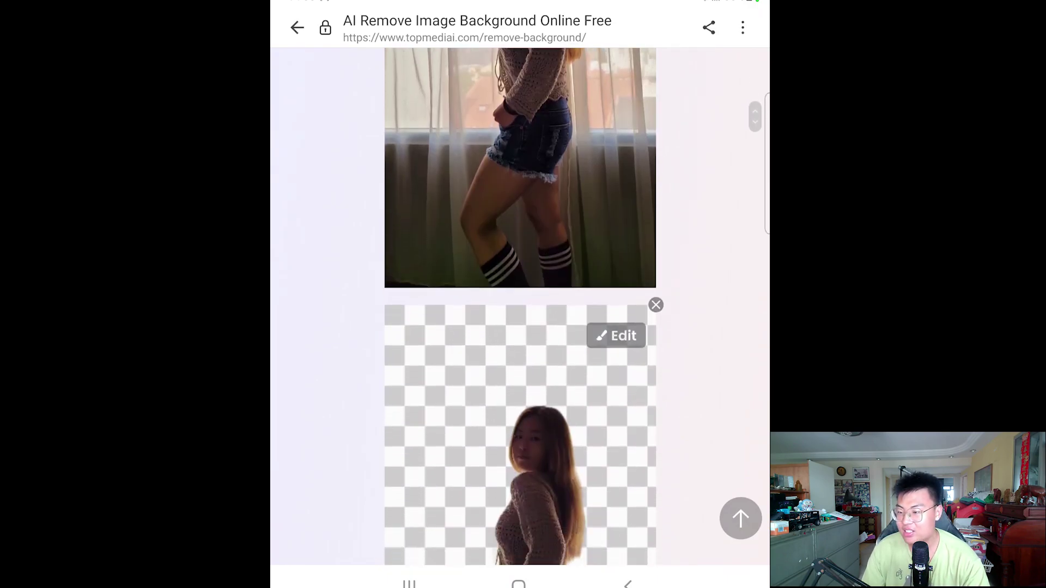
scroll(520, 305, down, 1)
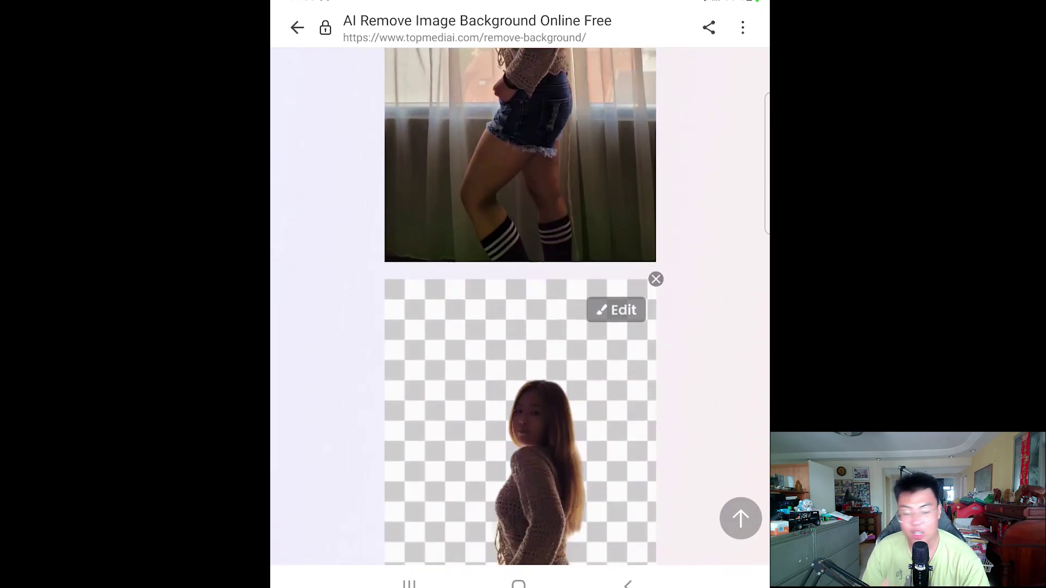
scroll(519, 305, down, 1)
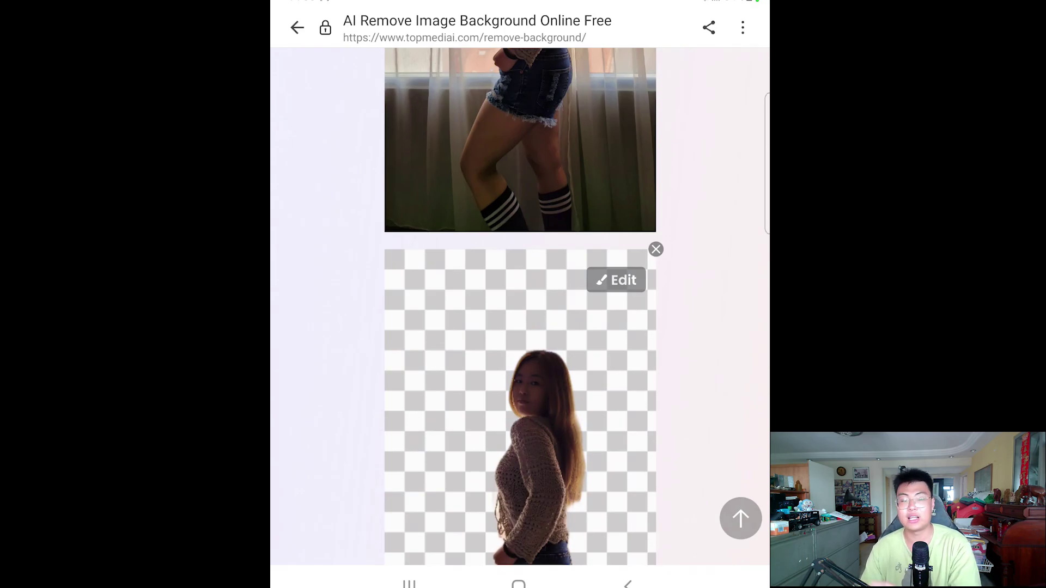
scroll(520, 305, up, 2)
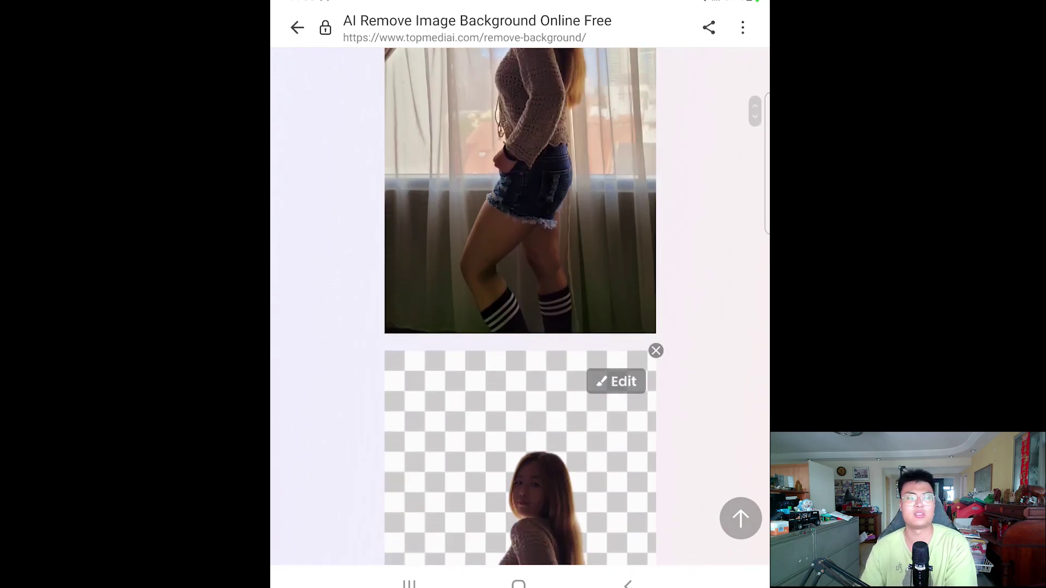
scroll(521, 305, down, 1)
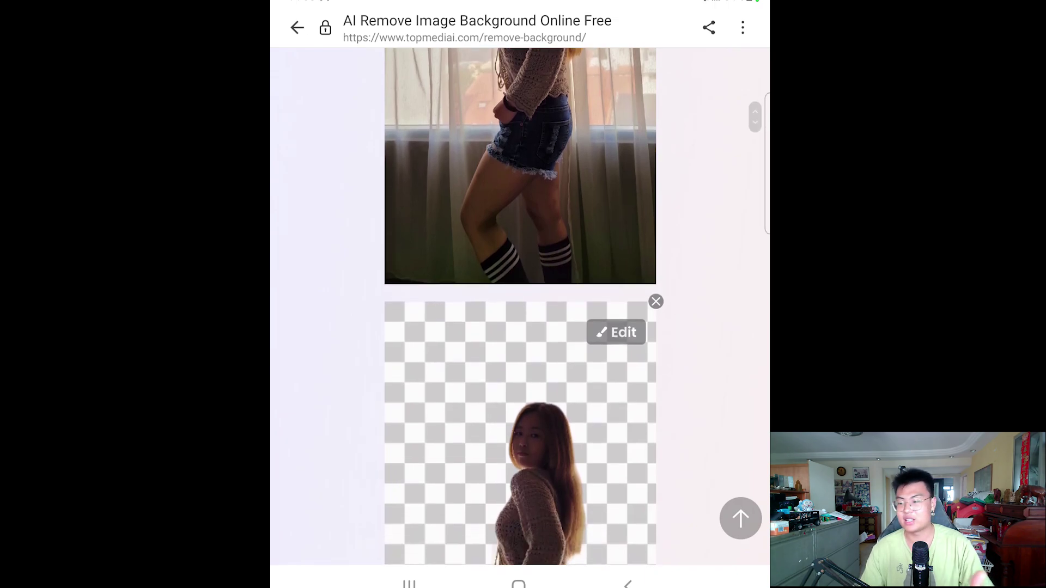